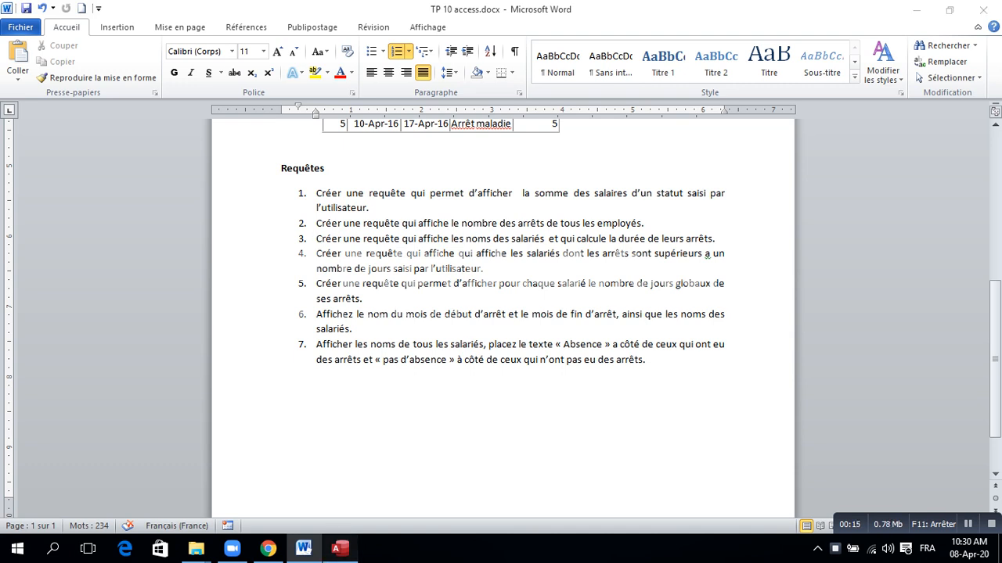
# - Switch to the Access window with the Database4 database
pyautogui.click(341, 549)
pyautogui.press('Delete')
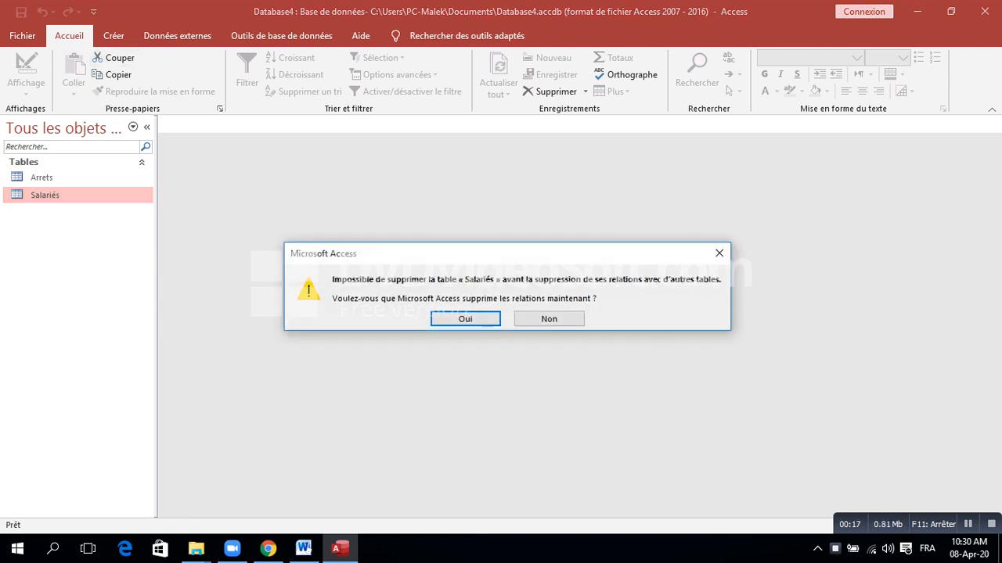
pyautogui.press('Escape')
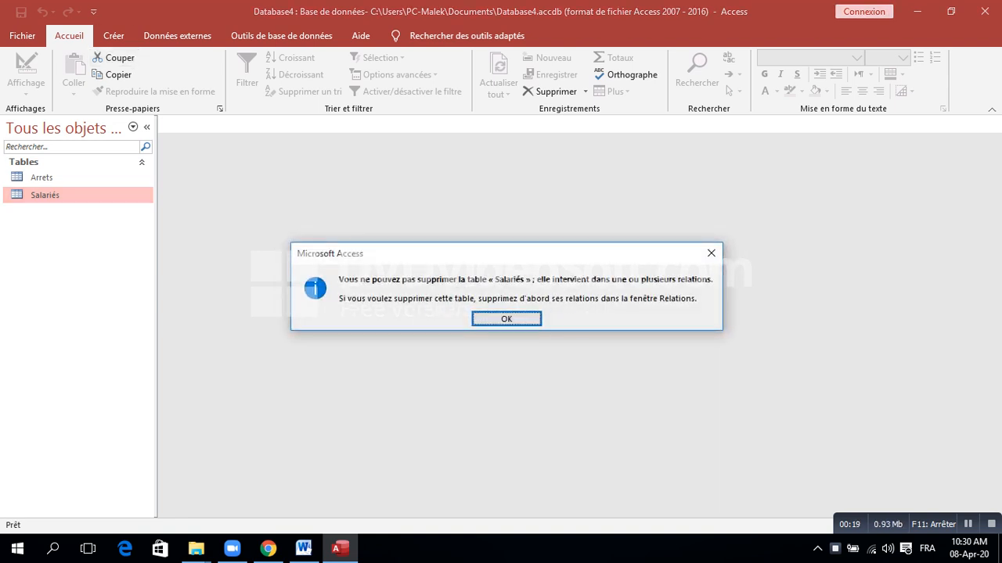
pyautogui.press('Return')
# - Create a new query in design view with the Salariés table as its source
pyautogui.click(113, 36)
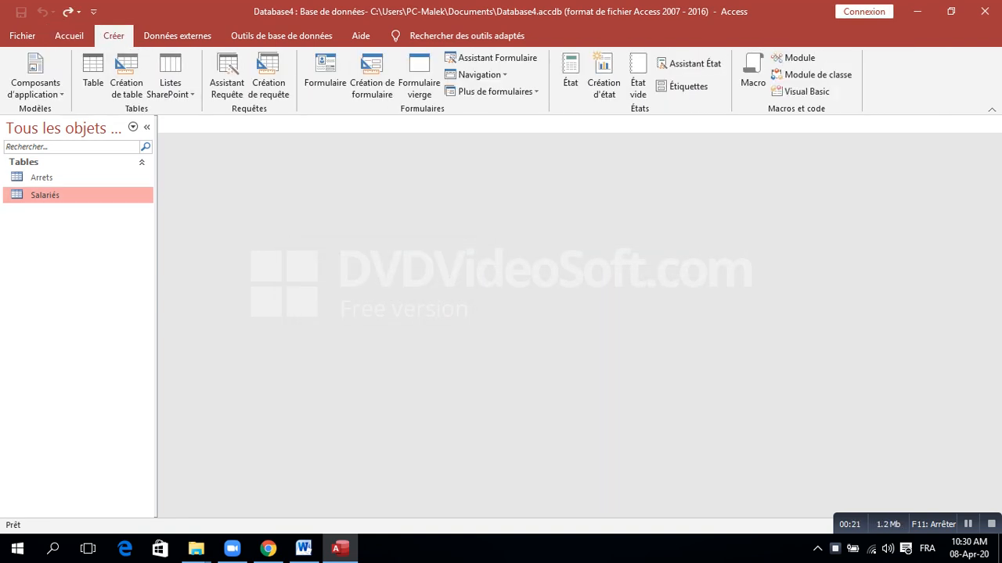
pyautogui.click(268, 74)
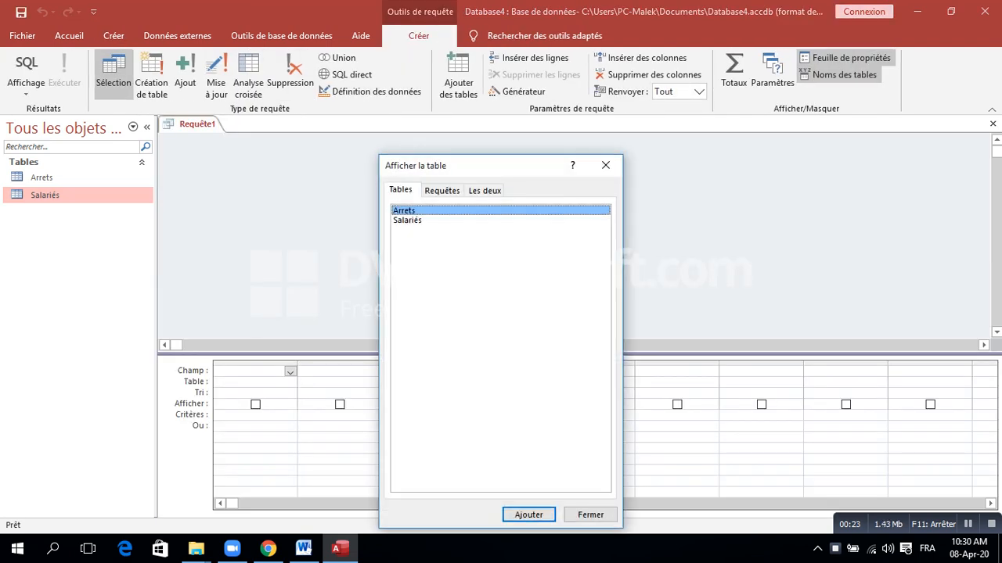
pyautogui.doubleClick(407, 220)
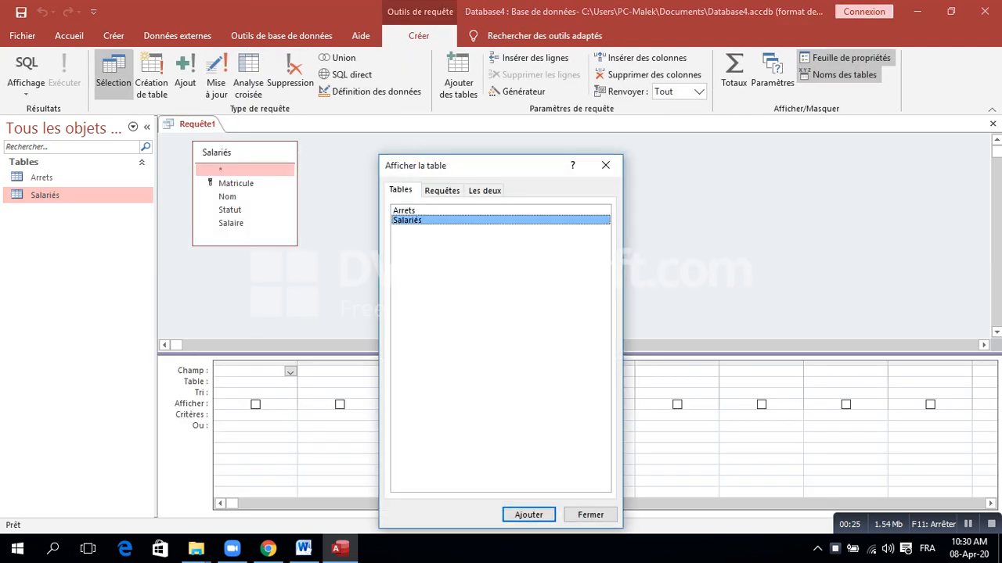
pyautogui.click(591, 514)
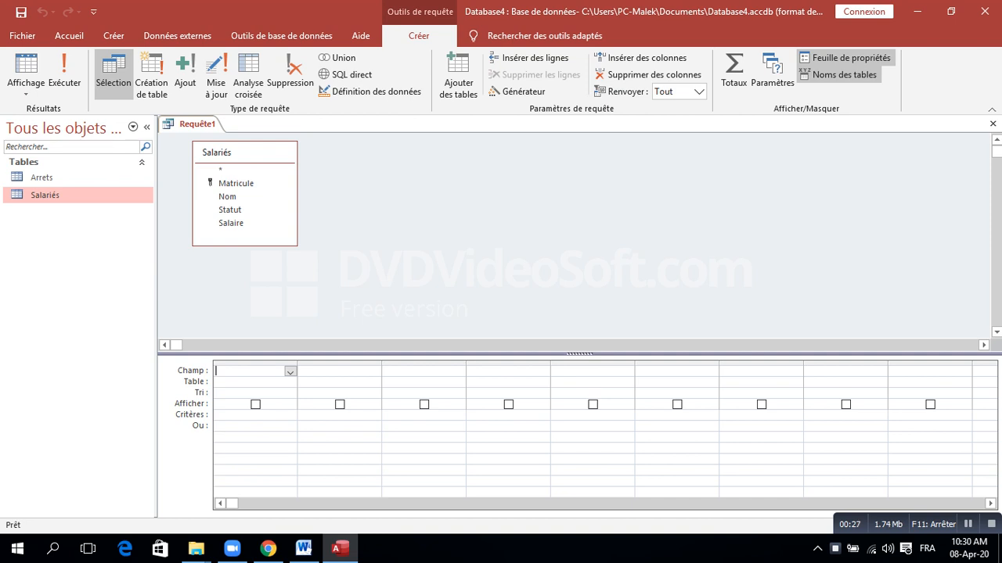
# - Enlarge the query design grid and add the Statut and Salaire fields to it
pyautogui.moveTo(579, 353); pyautogui.dragTo(579, 274)
pyautogui.doubleClick(229, 209)
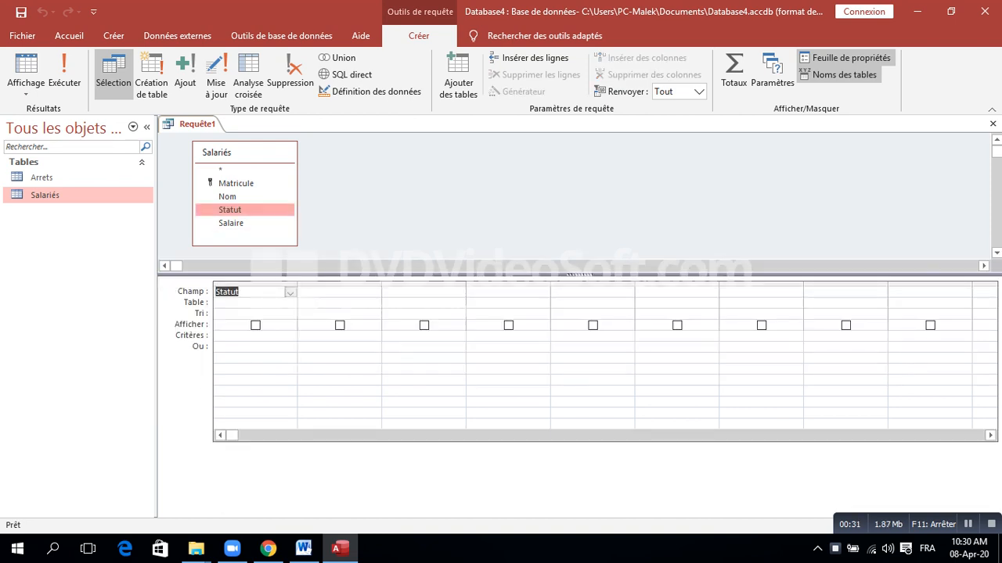
pyautogui.doubleClick(231, 223)
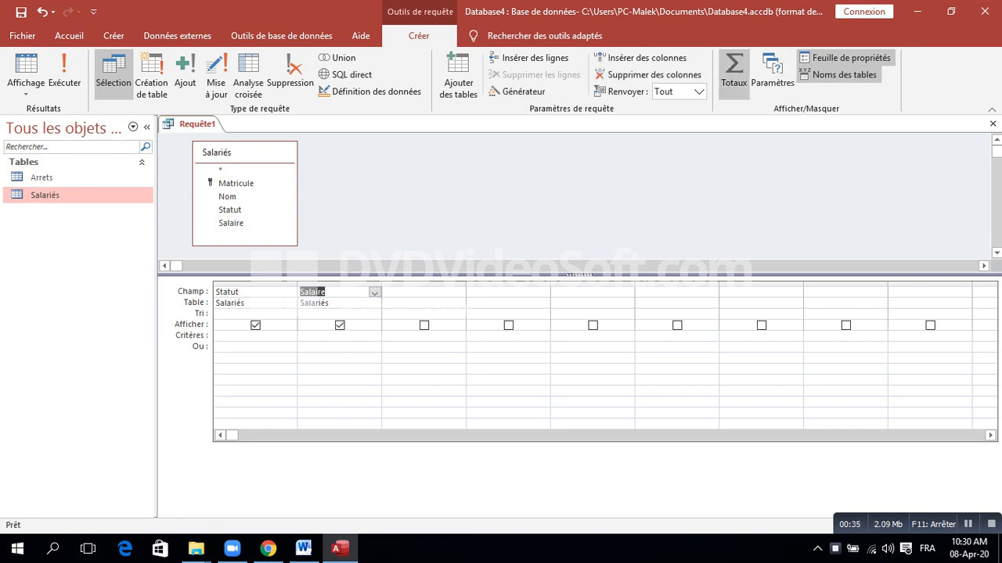
# - Show the totals row in the query and set the Salaire field's operation to Somme
pyautogui.click(734, 74)
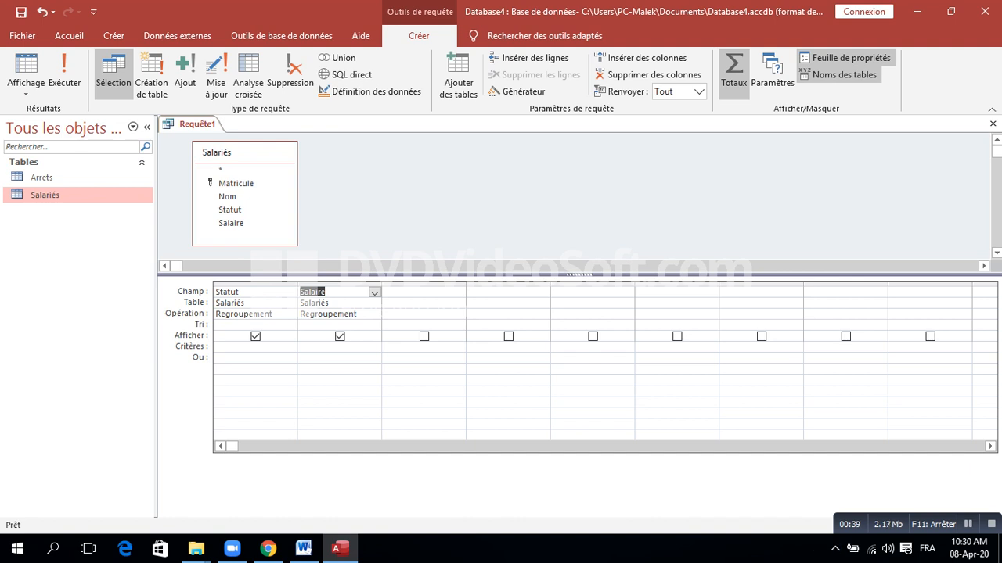
pyautogui.click(374, 314)
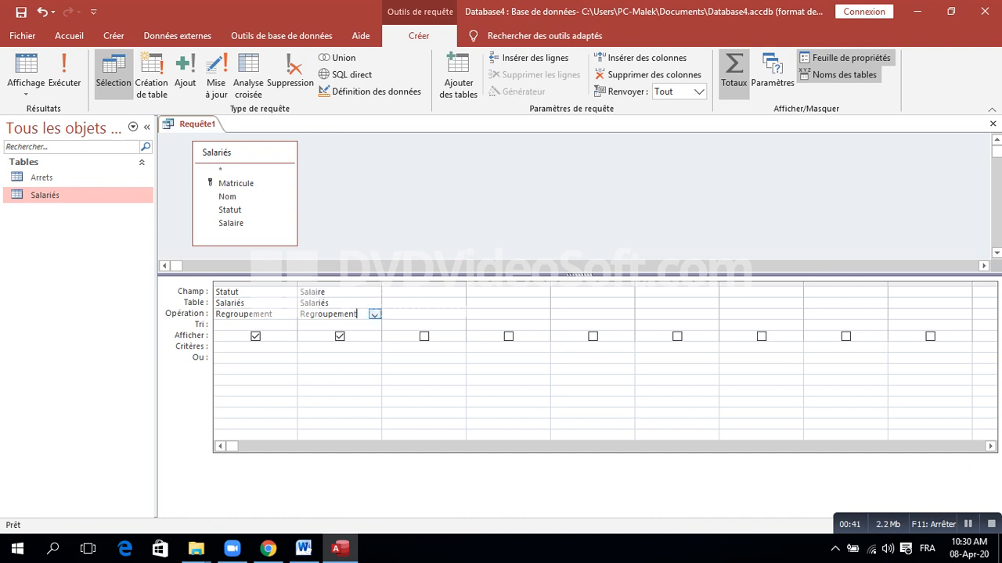
pyautogui.click(374, 314)
pyautogui.press('Down')
pyautogui.press('Return')
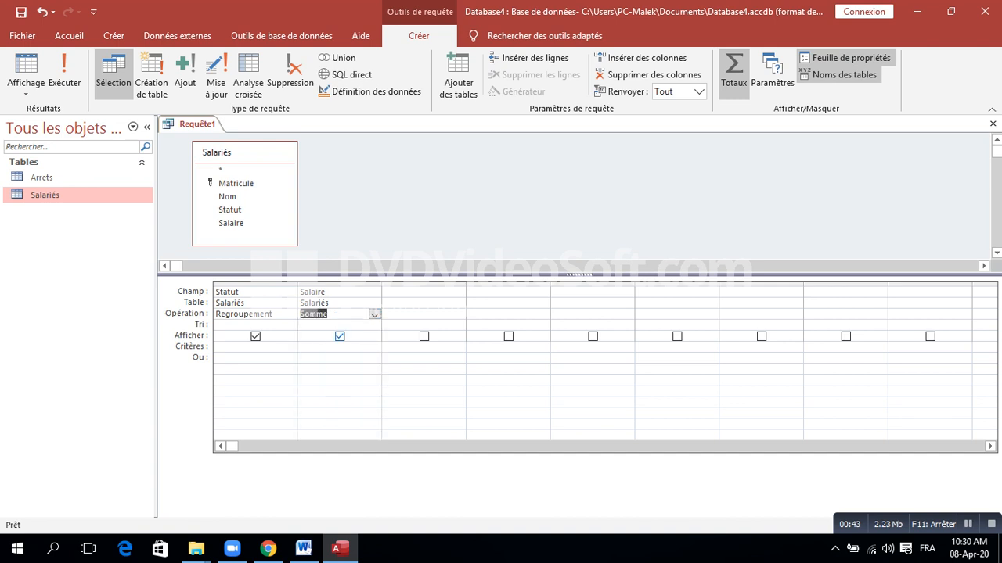
# - Enter the parameter criterion [Introduire Statut] for the Statut field
pyautogui.click(217, 346)
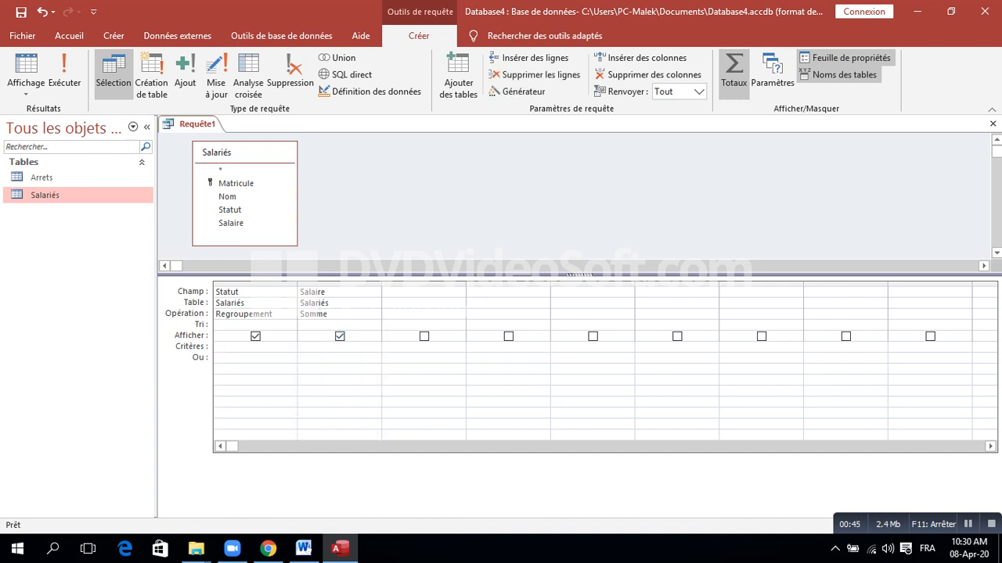
pyautogui.write('[Introduire Sat')
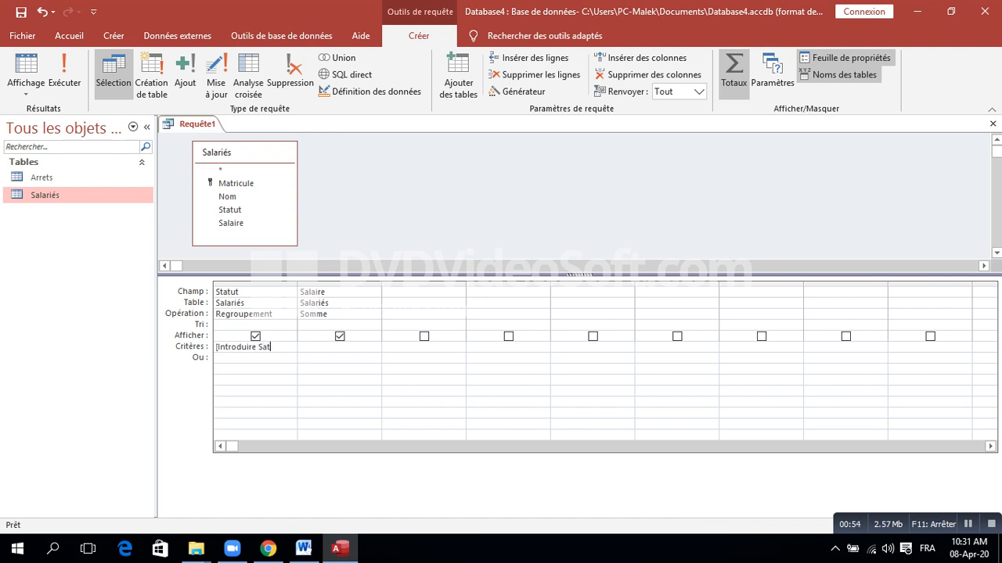
pyautogui.press('BackSpace')
pyautogui.press('BackSpace')
pyautogui.write('tatut]')
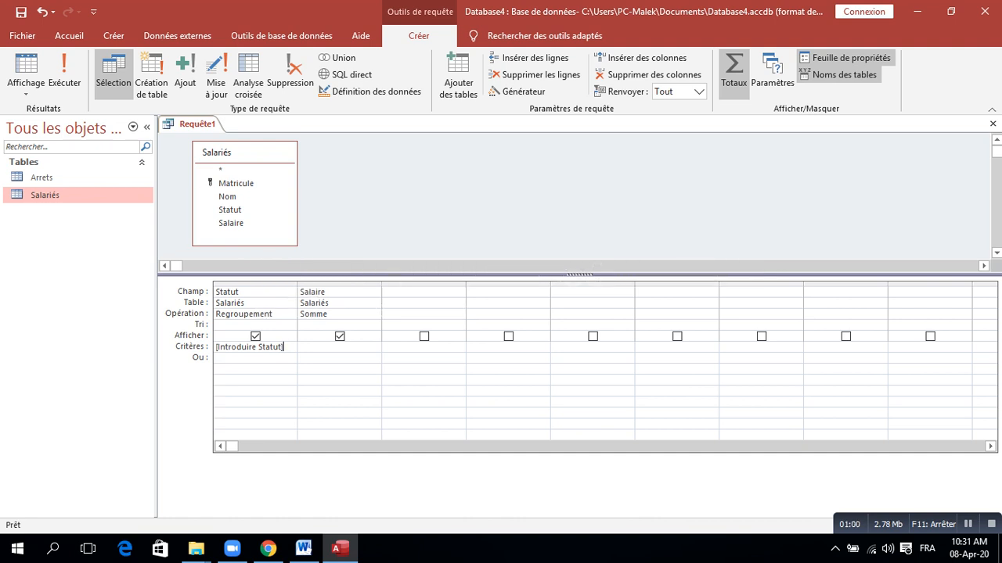
# - Run the query with Cadre as the Statut parameter value
pyautogui.click(64, 74)
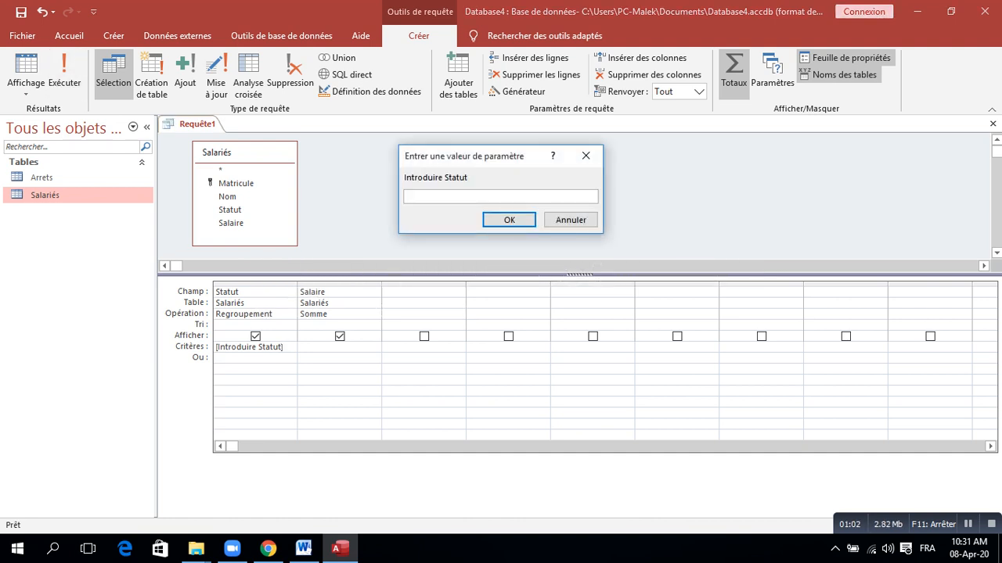
pyautogui.write('Cadre')
pyautogui.press('Return')
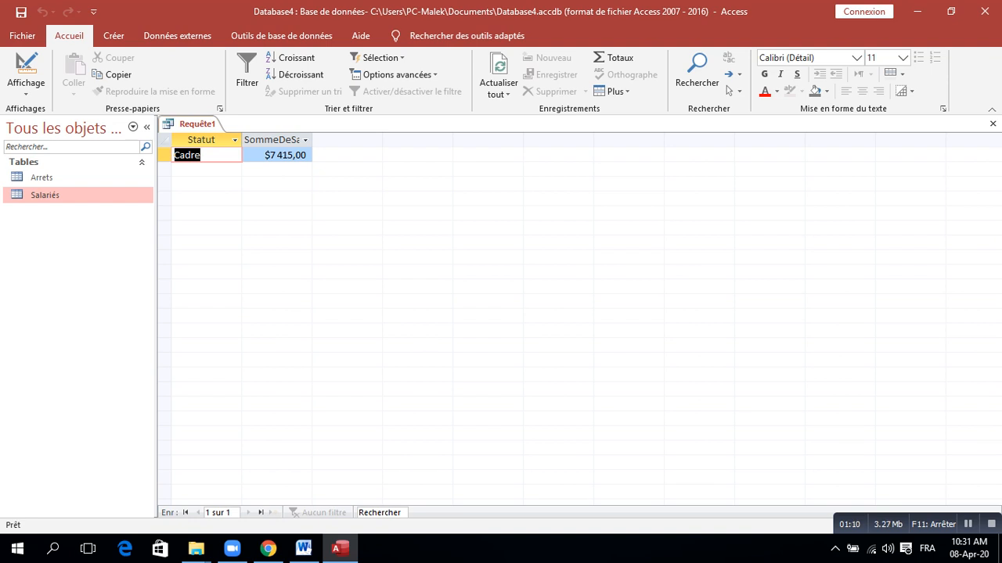
# - Close the salary sum query and save it under the name Requête1
pyautogui.rightClick(176, 123)
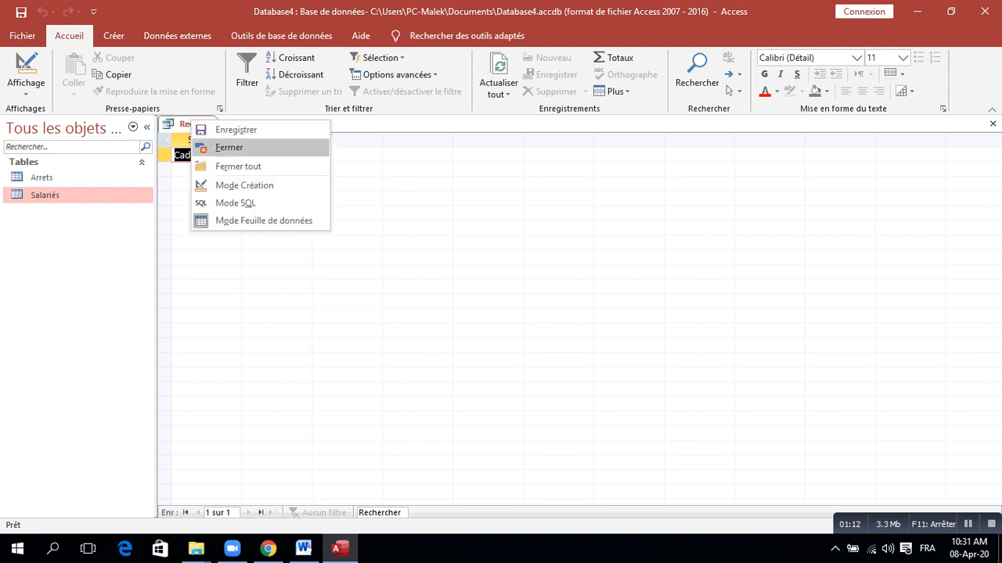
pyautogui.click(207, 149)
pyautogui.press('Return')
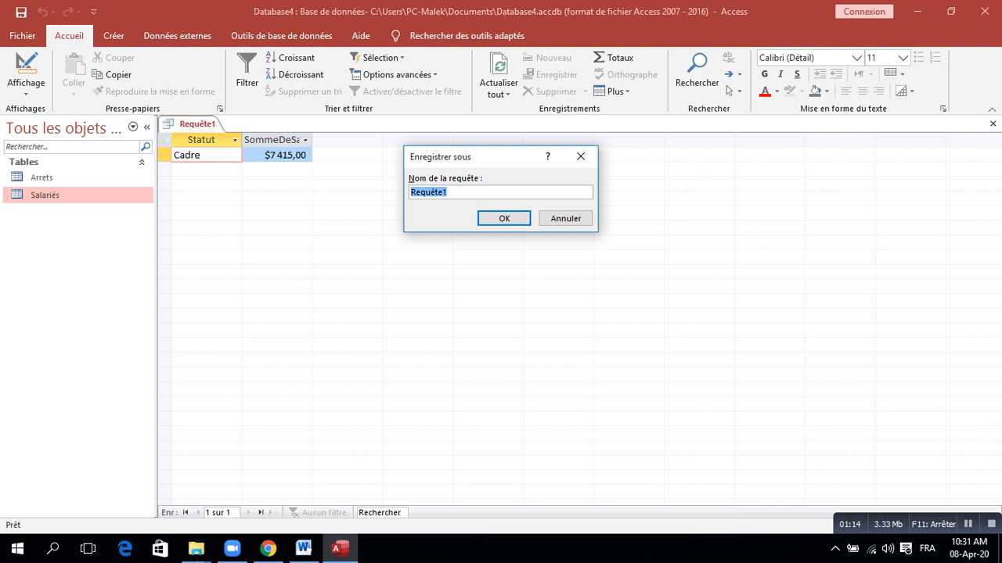
pyautogui.press('Return')
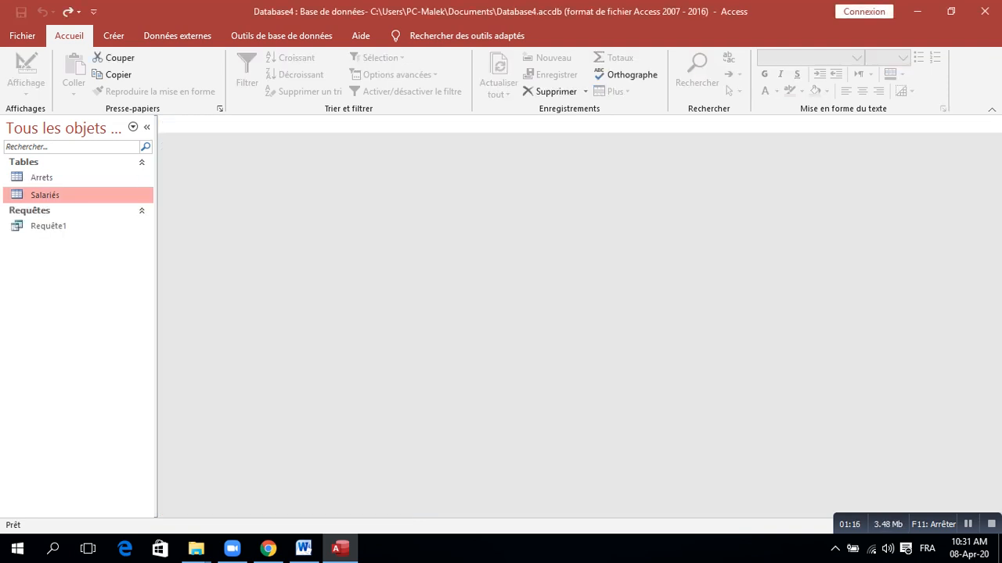
# - Switch to the Word document TP 10 access.docx and review the Arrets table and the list of requested queries
pyautogui.hotkey('alt', 'Tab')
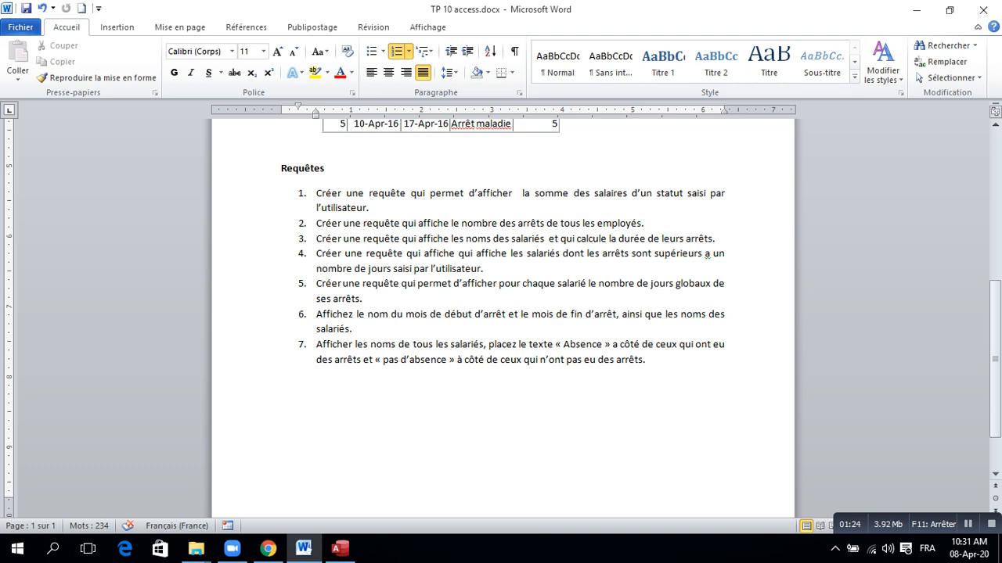
pyautogui.scroll(4, 501, 313)
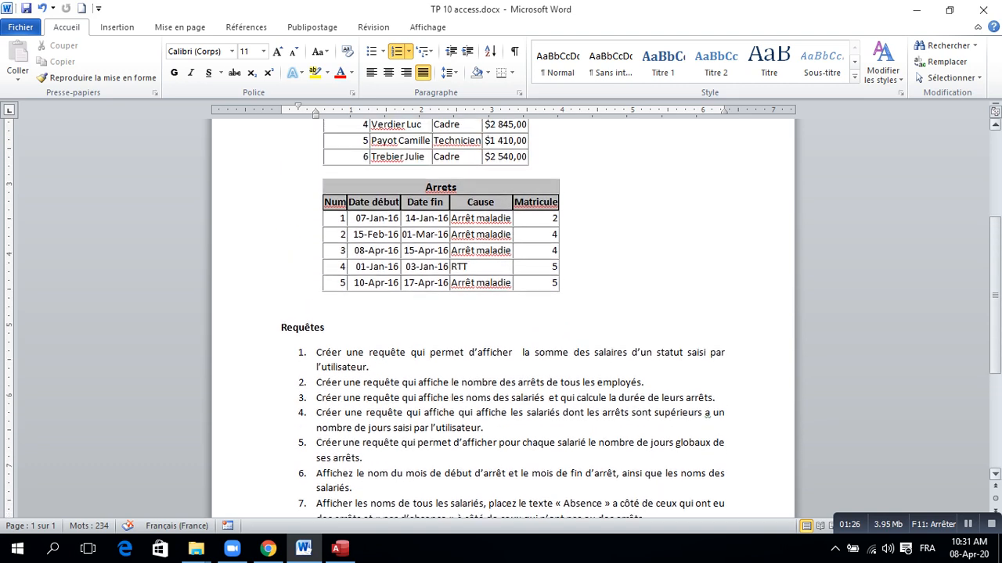
pyautogui.scroll(1, 501, 313)
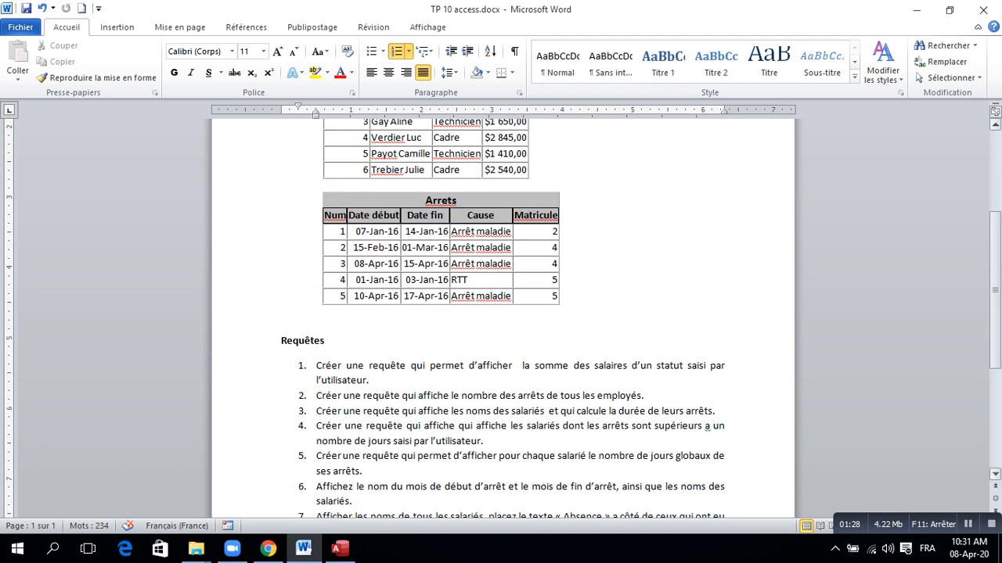
pyautogui.scroll(-2, 501, 313)
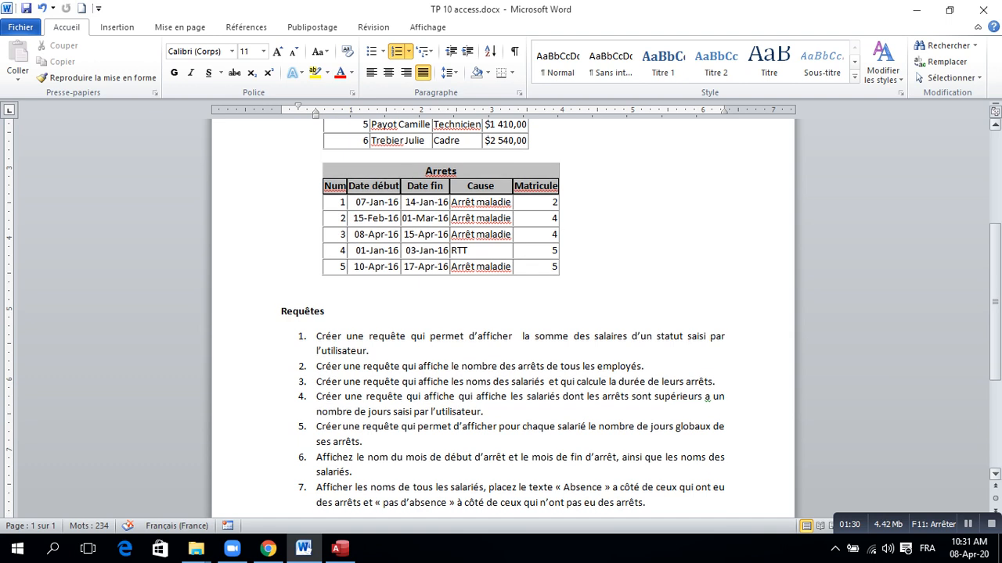
pyautogui.scroll(-1, 317, 369)
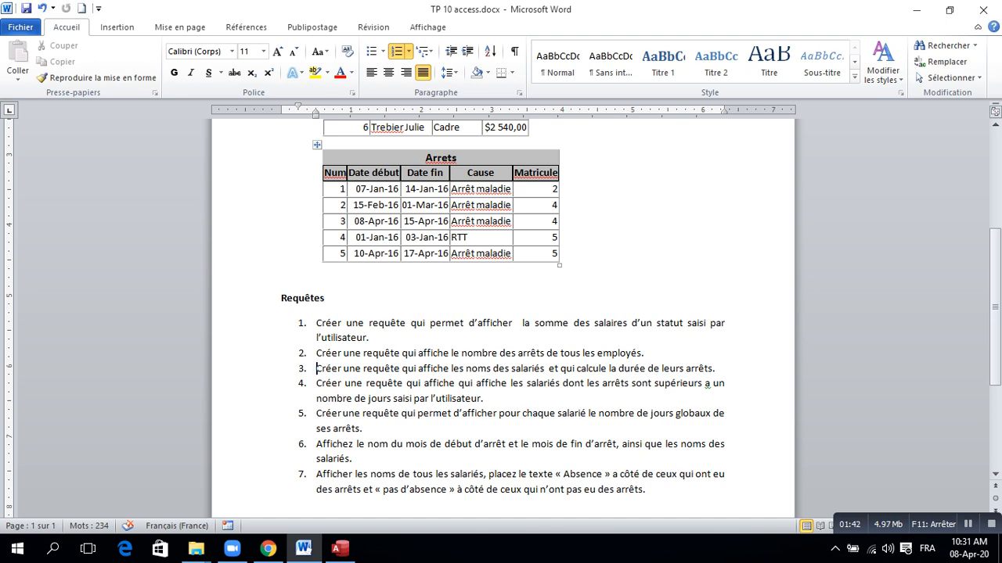
# - Switch back to Access and create a new design-view query with the Arrets table as its source
pyautogui.click(340, 549)
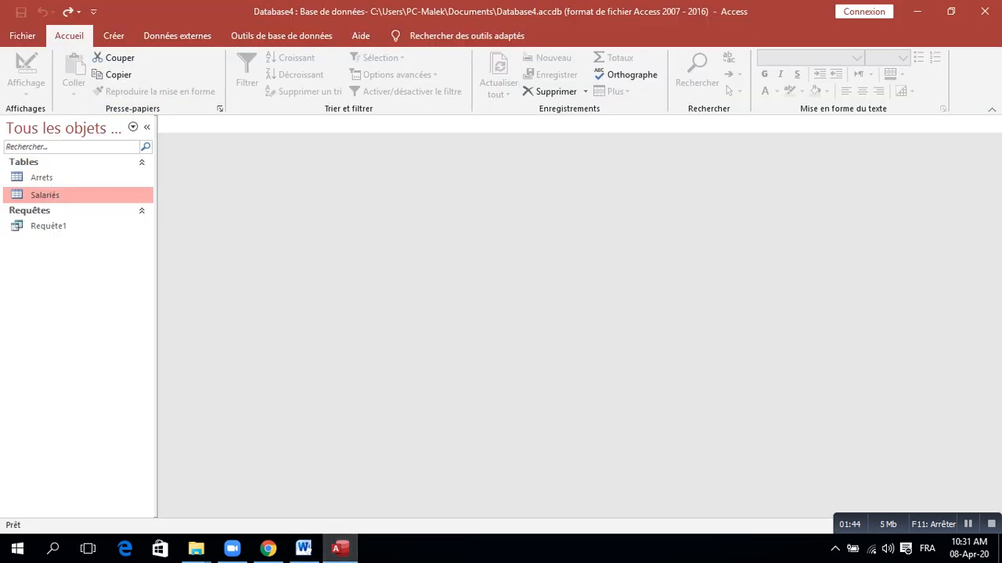
pyautogui.click(113, 35)
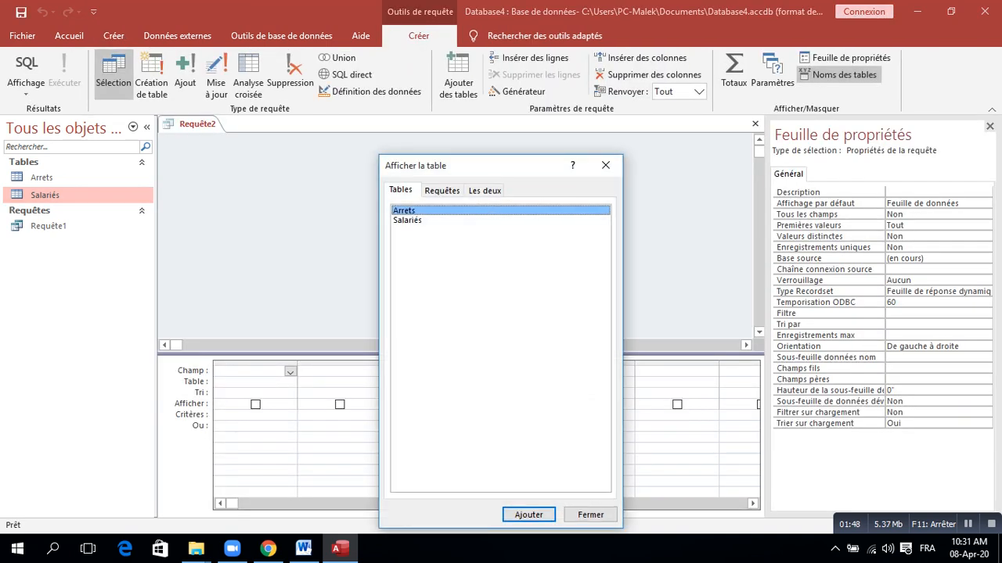
pyautogui.doubleClick(404, 210)
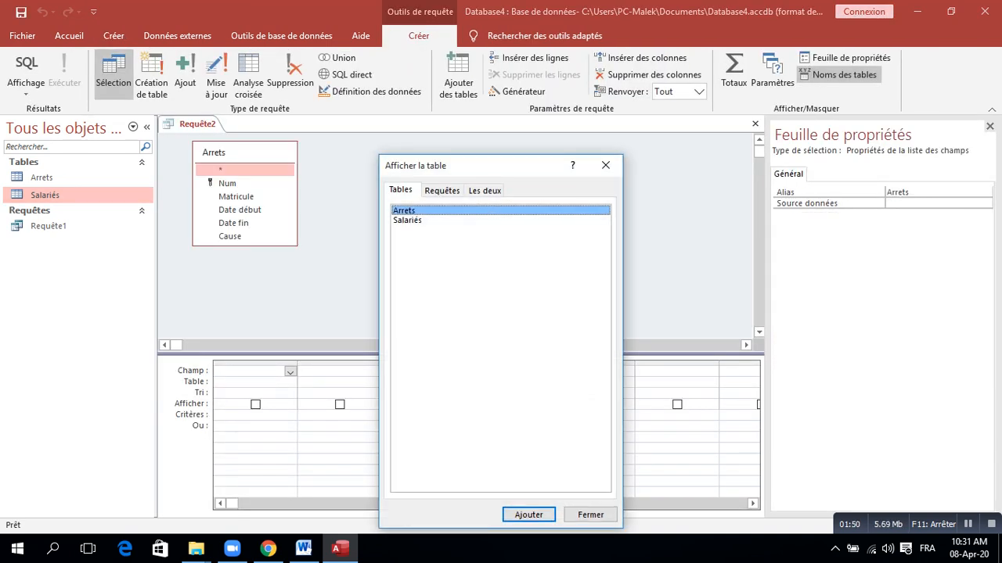
pyautogui.click(591, 515)
# - Add the Num field to the query, show the totals row and set the field's operation to Compte
pyautogui.doubleClick(228, 184)
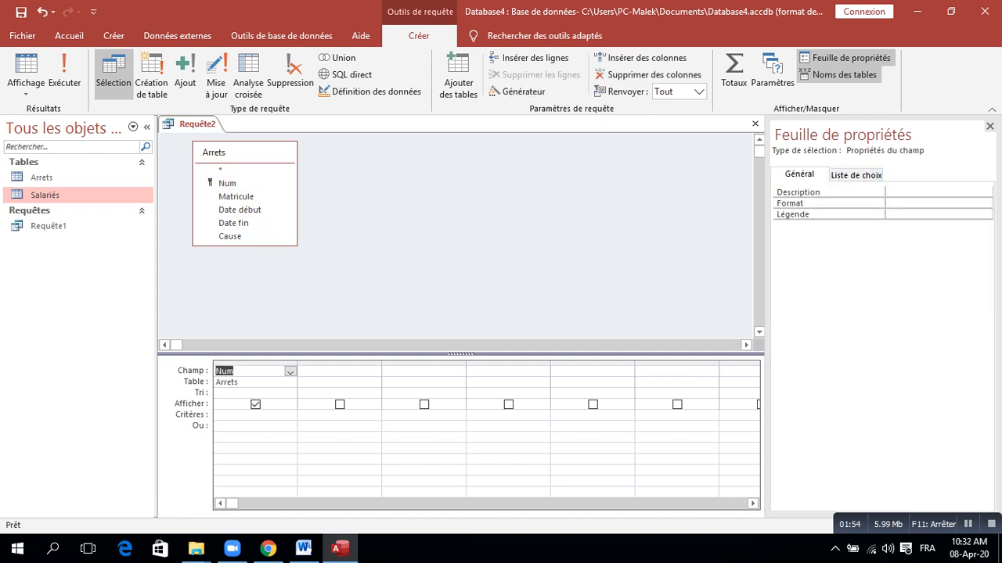
pyautogui.click(734, 72)
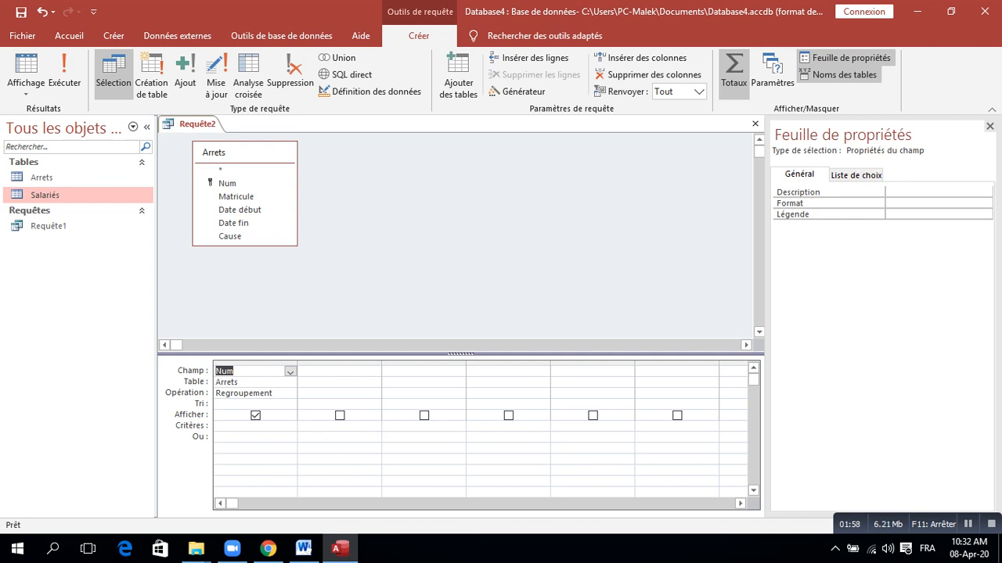
pyautogui.click(290, 394)
pyautogui.click(290, 393)
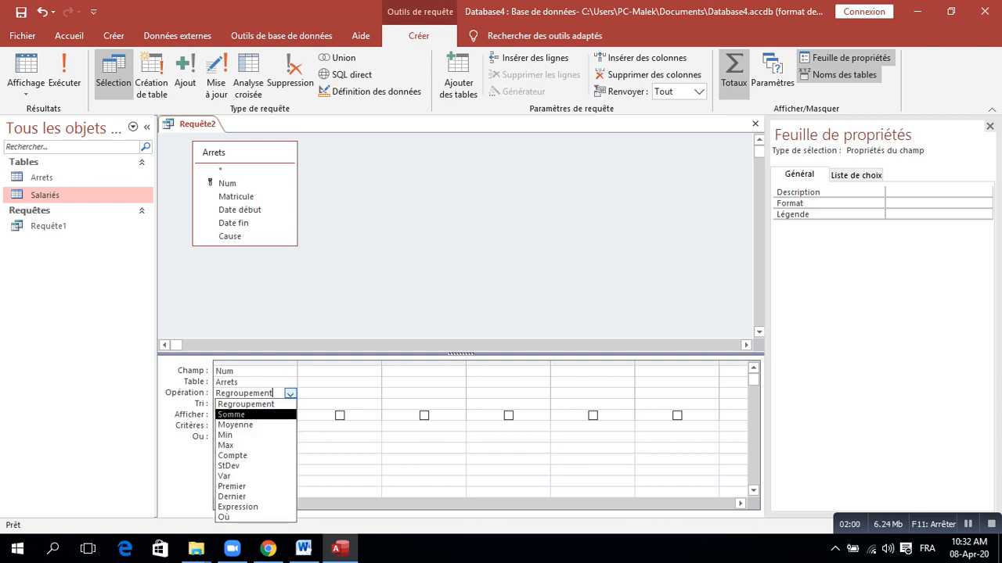
pyautogui.click(232, 456)
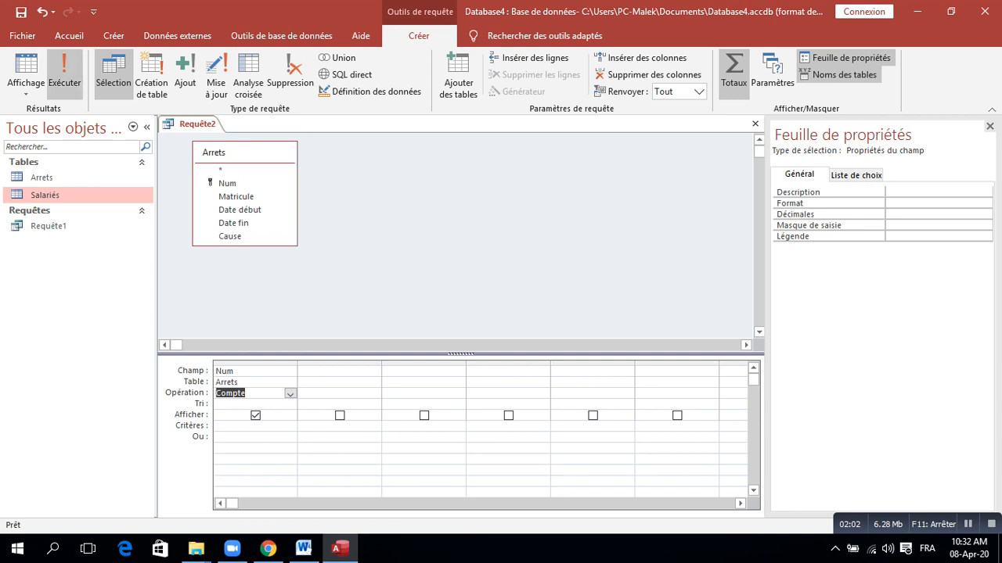
# - Run the stoppage count query, then close it and save it under the name Requête2
pyautogui.click(64, 74)
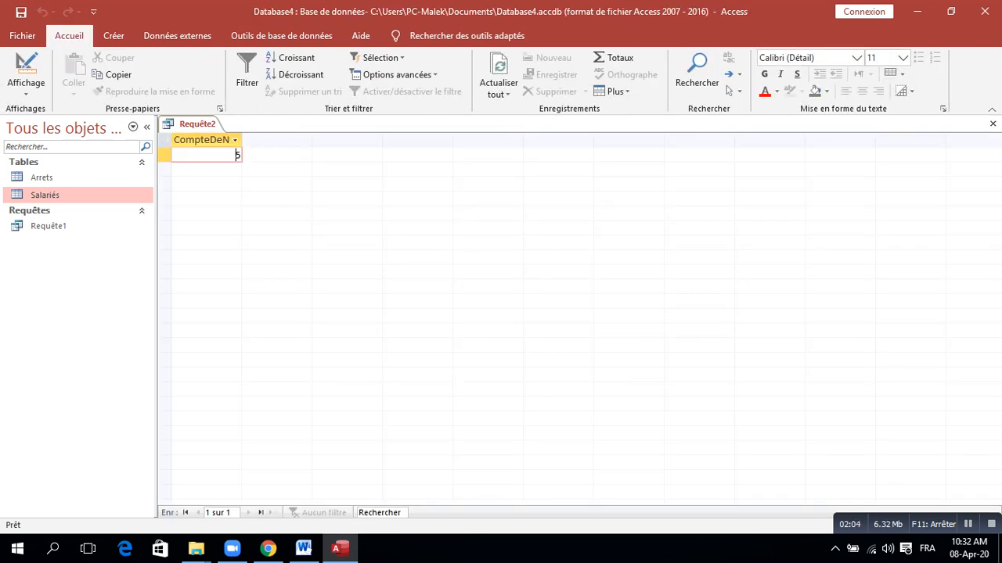
pyautogui.rightClick(205, 124)
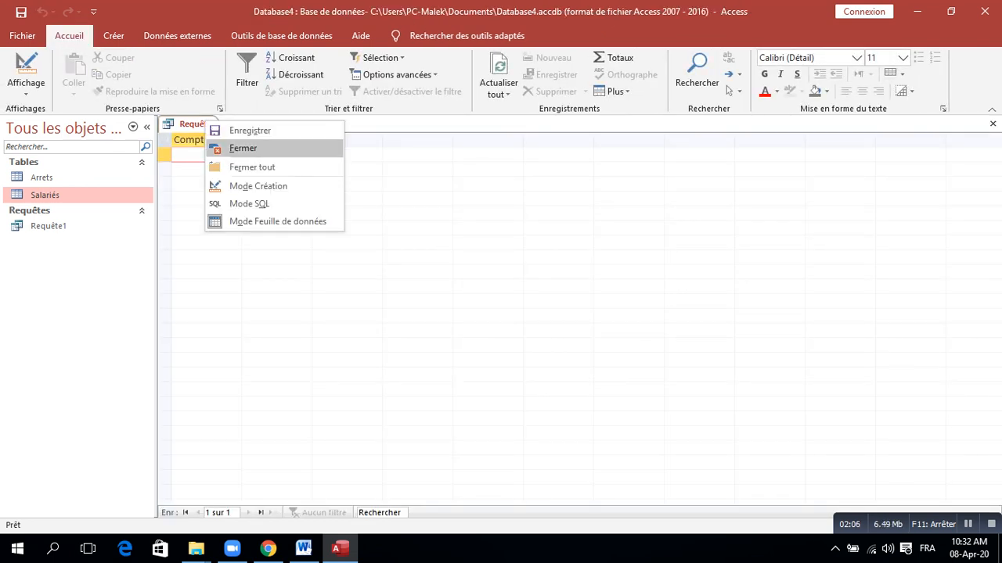
pyautogui.click(242, 148)
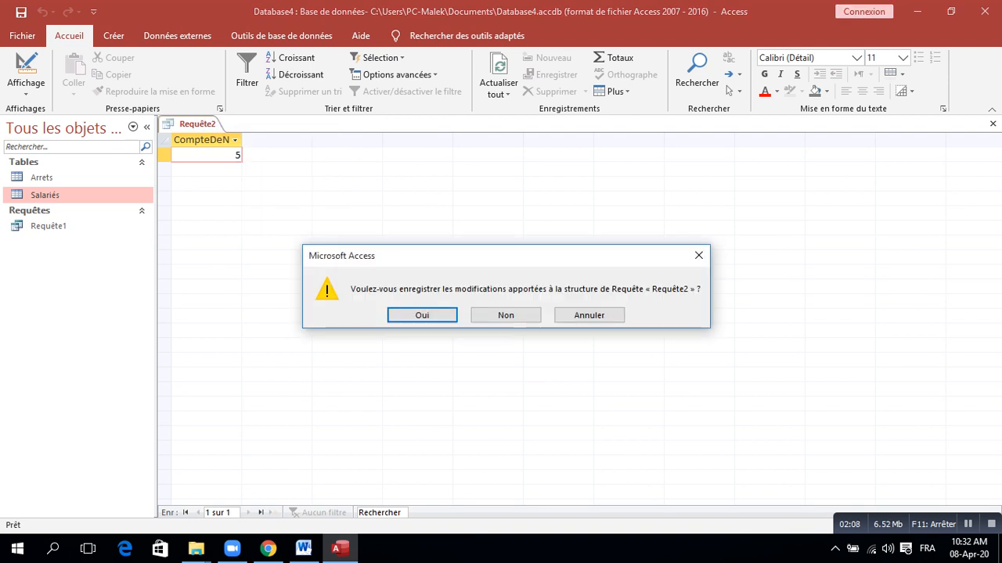
pyautogui.press('Return')
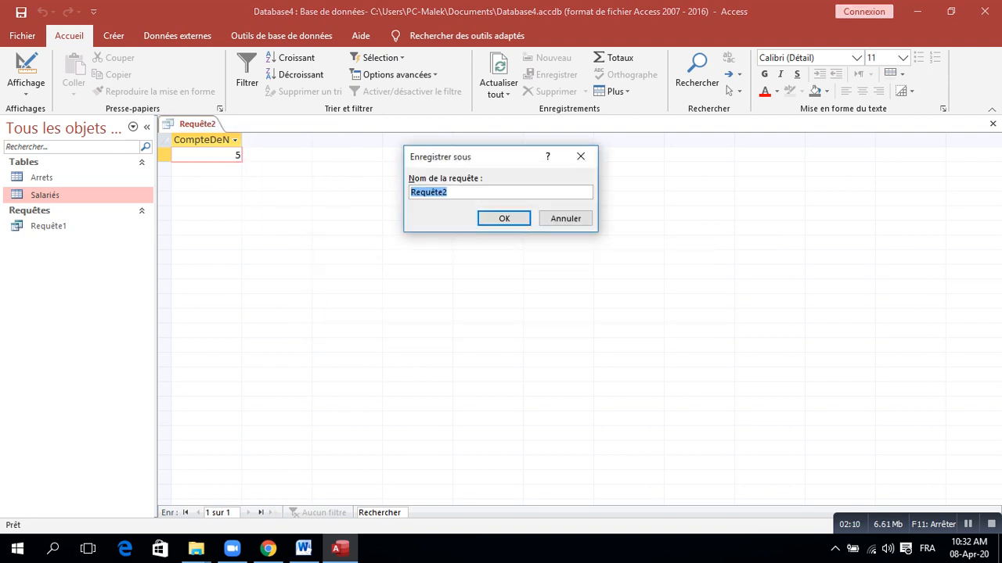
pyautogui.press('Return')
# - Check the third request in the Word document, then return to Access and create a design-view query on the Arrets and Salariés tables
pyautogui.click(304, 548)
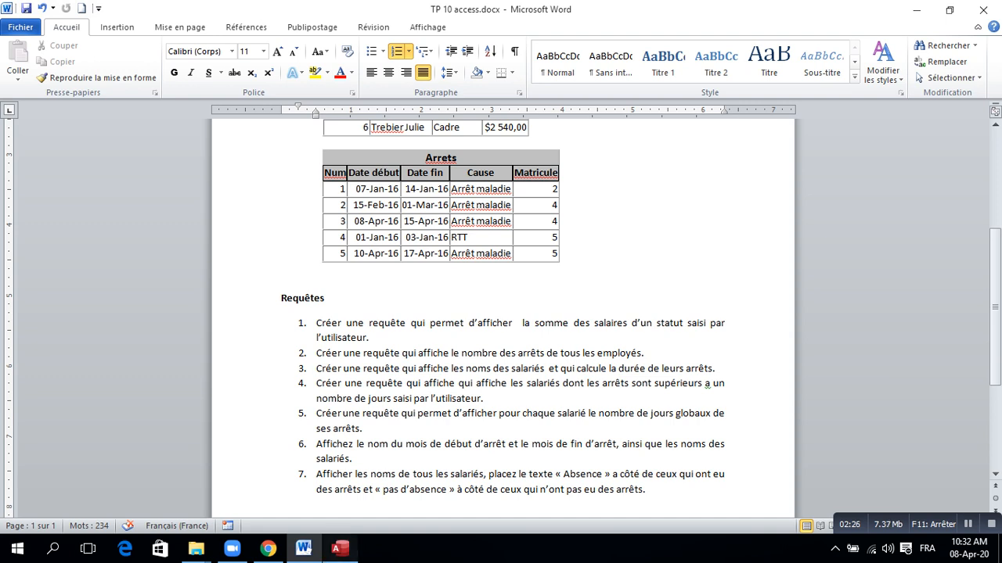
pyautogui.click(341, 549)
pyautogui.click(113, 35)
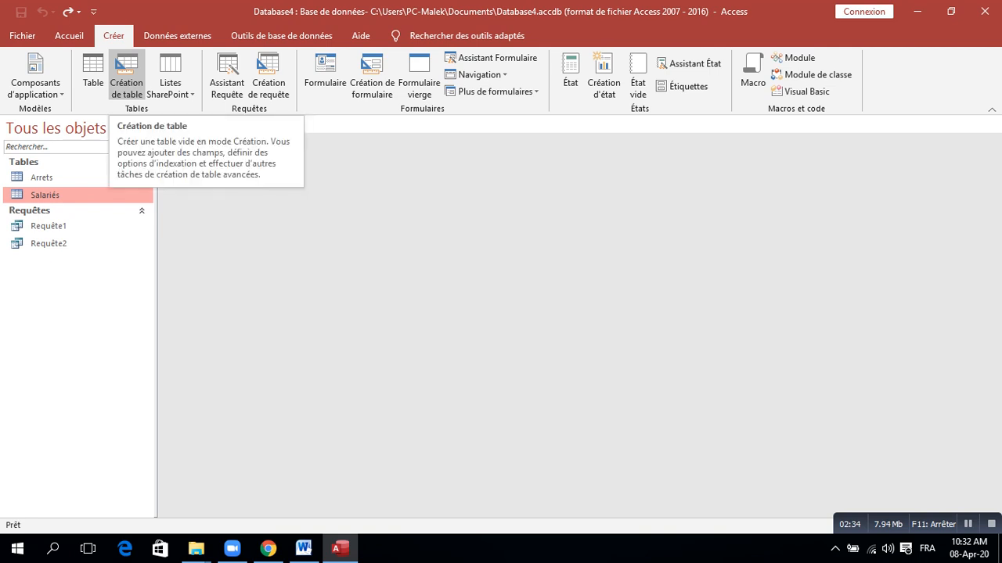
pyautogui.click(268, 74)
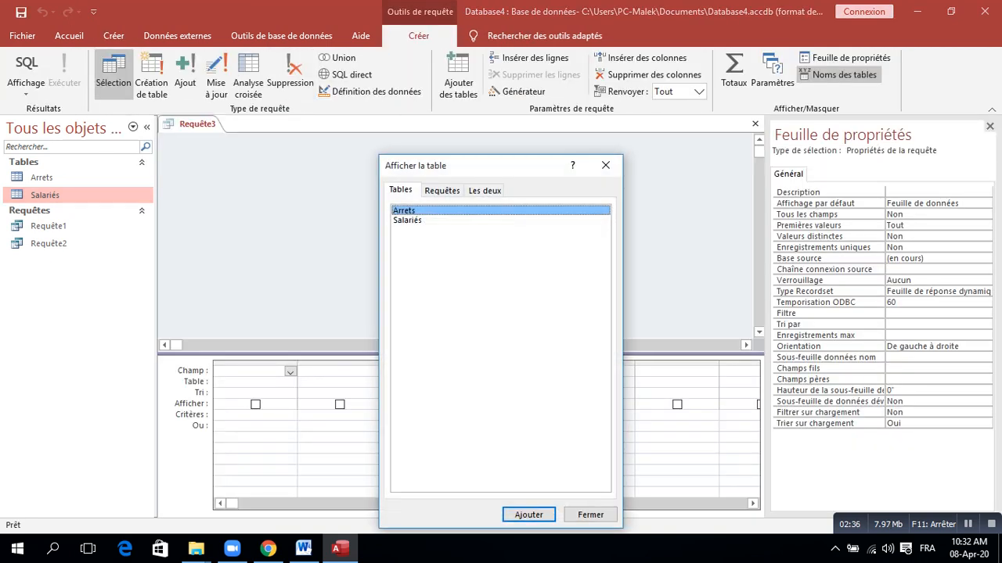
pyautogui.doubleClick(404, 211)
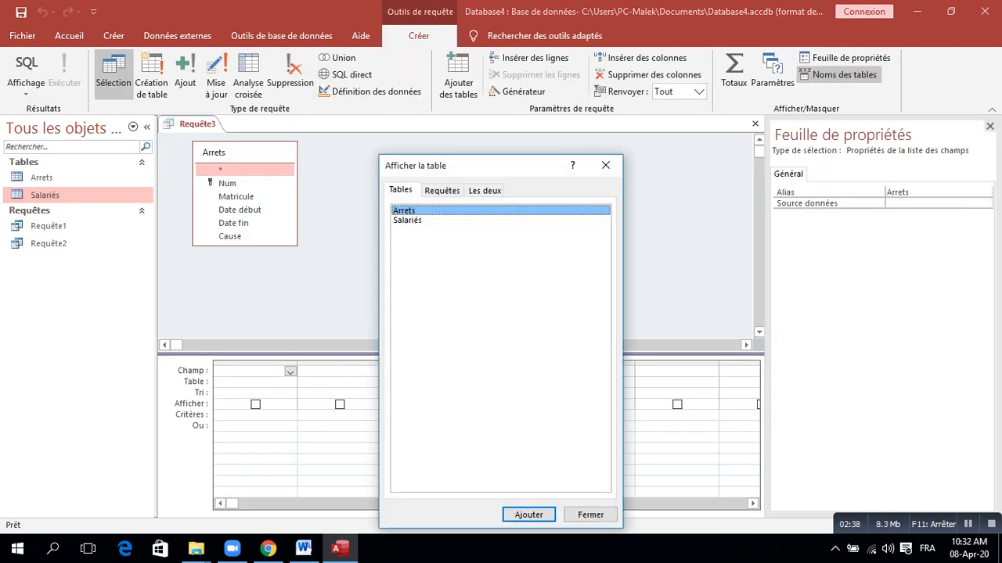
pyautogui.click(407, 221)
pyautogui.doubleClick(408, 221)
pyautogui.click(606, 165)
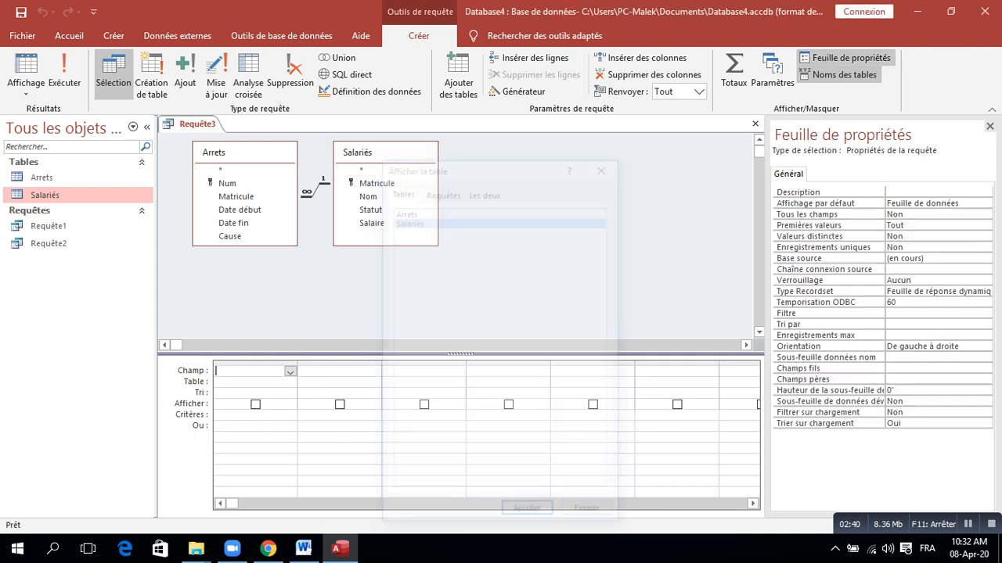
# - Add the Nom field from Salariés and a calculated field diffdate("j";[Date début];[Date fin]) in a widened second column
pyautogui.moveTo(460, 354); pyautogui.dragTo(461, 291)
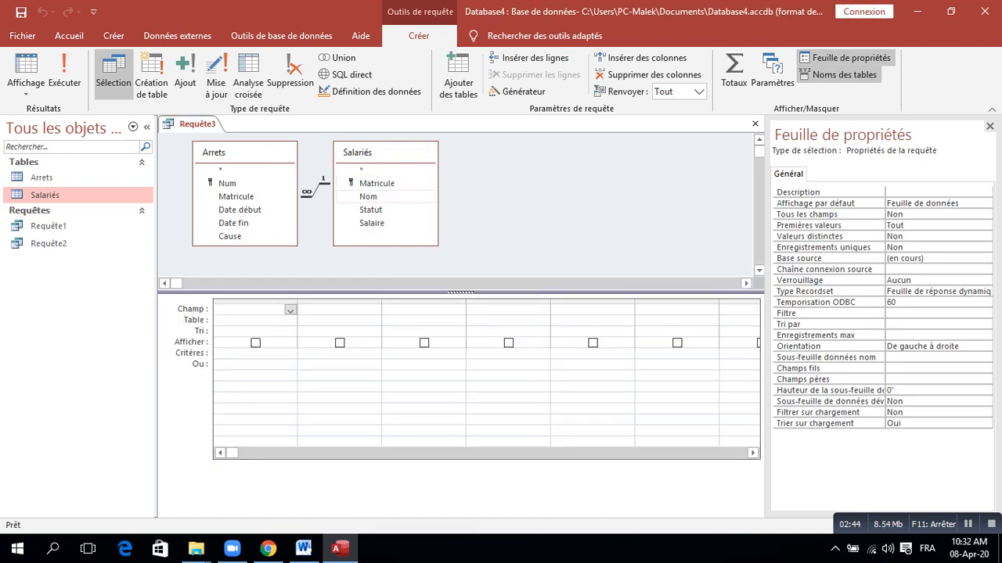
pyautogui.doubleClick(368, 196)
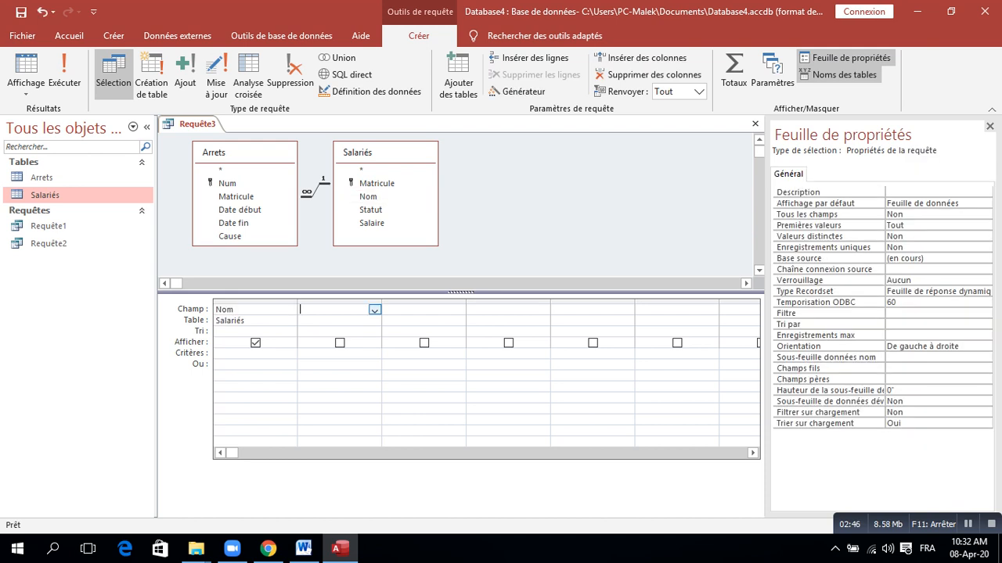
pyautogui.write('diffdate("j"')
pyautogui.moveTo(381, 302); pyautogui.dragTo(492, 302)
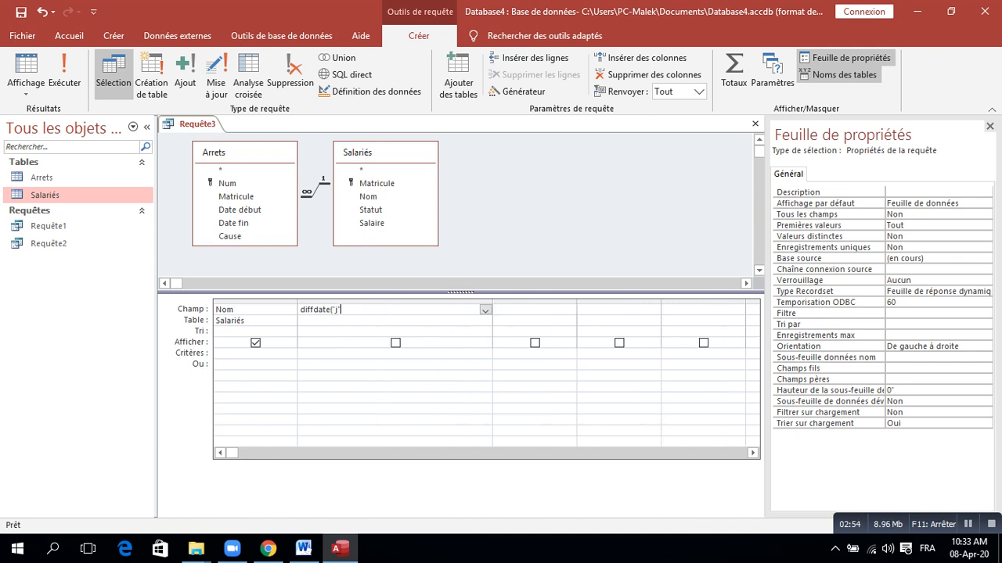
pyautogui.write(';[Date de')
pyautogui.write('but')
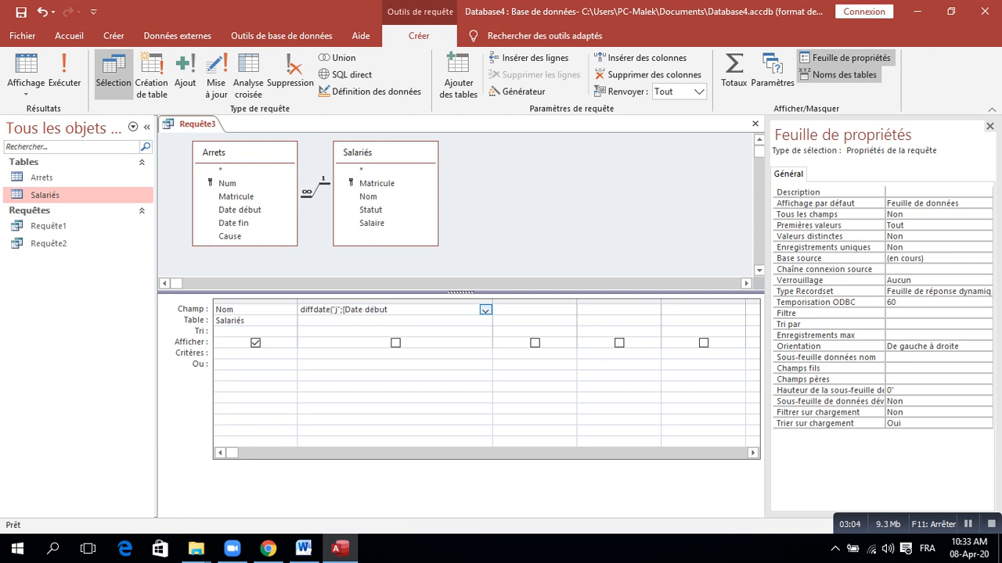
pyautogui.write('];[Date fin])')
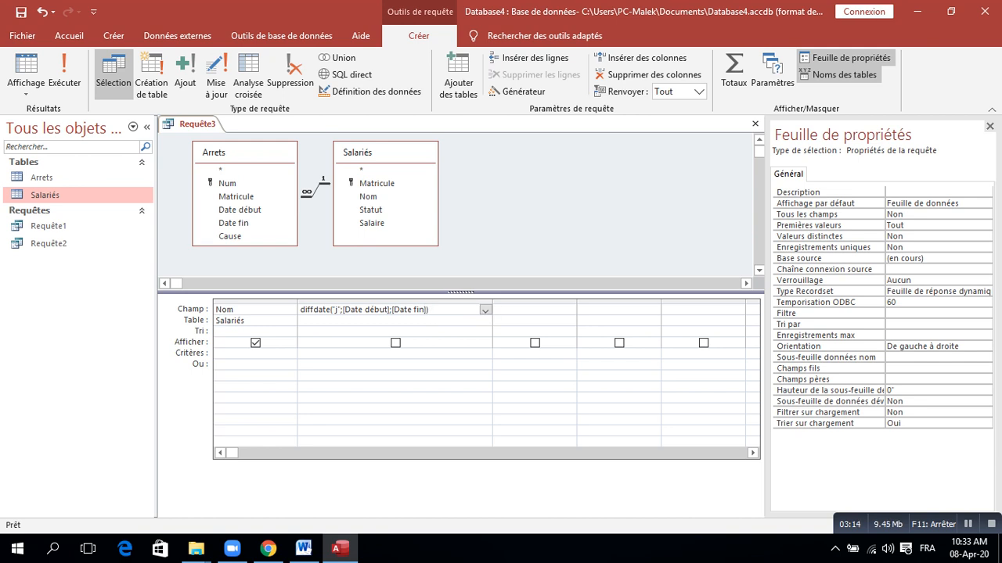
# - Run the stoppage duration query, then close it and save it under the name Requête3
pyautogui.rightClick(427, 310)
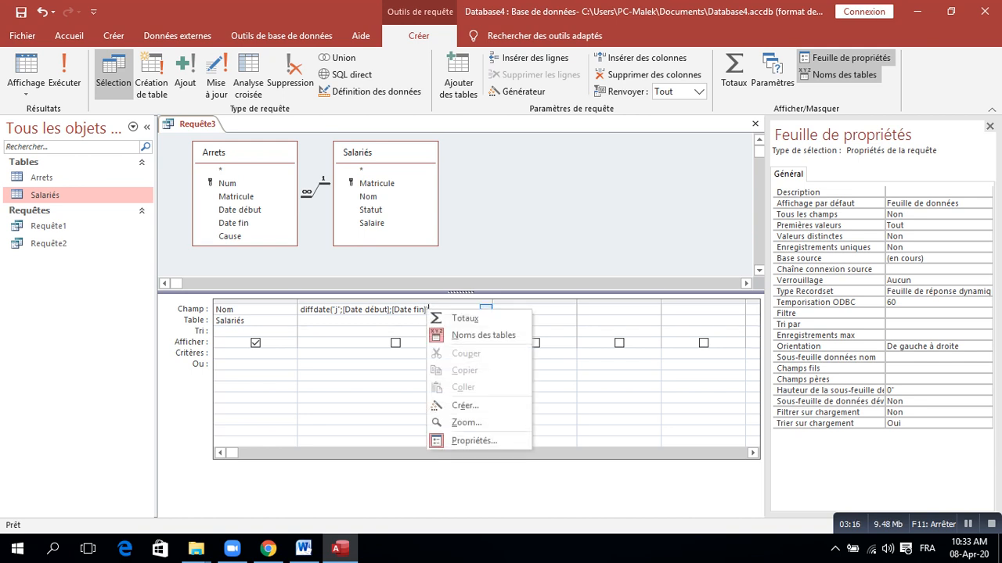
pyautogui.click(64, 72)
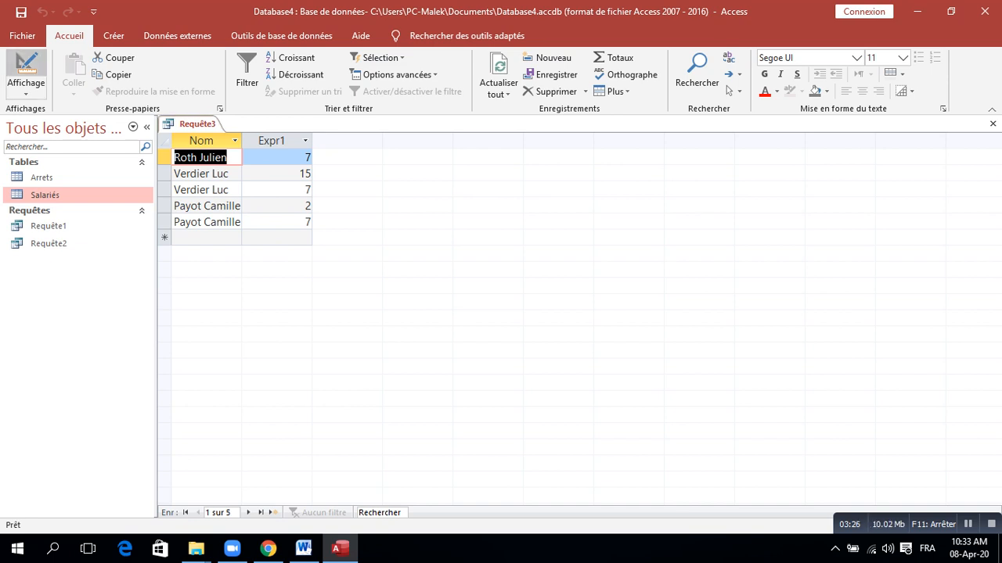
pyautogui.click(25, 66)
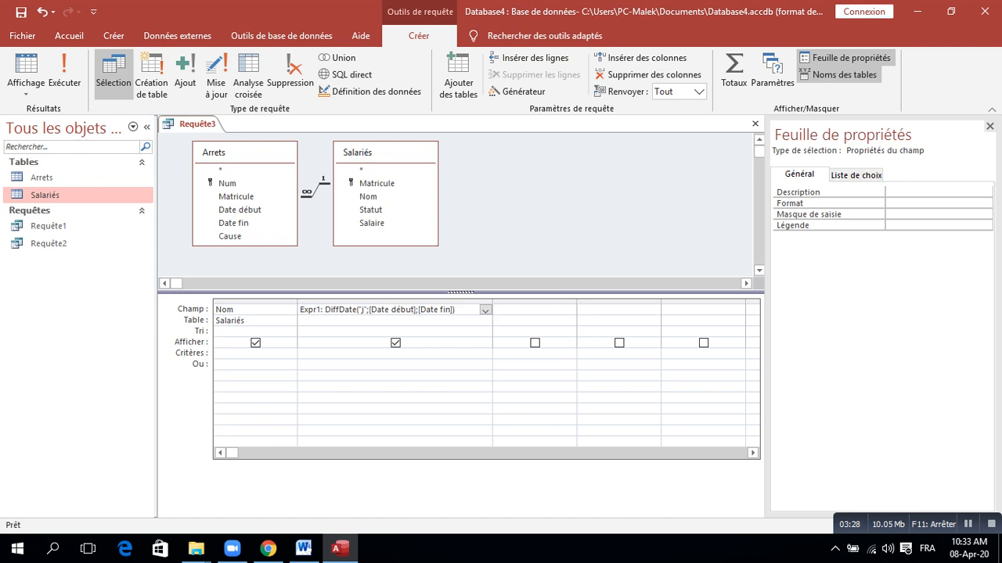
pyautogui.rightClick(207, 125)
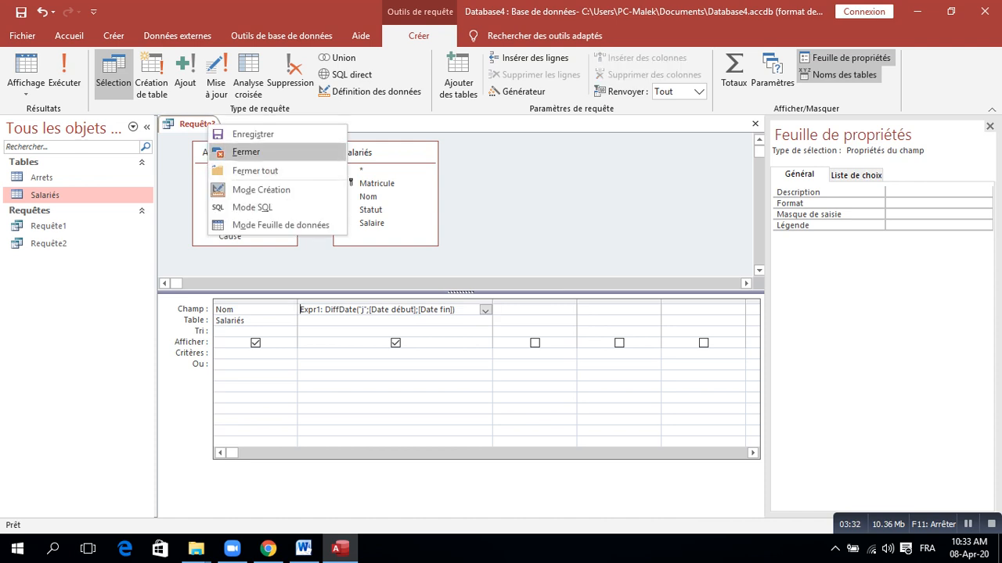
pyautogui.click(246, 152)
pyautogui.press('Return')
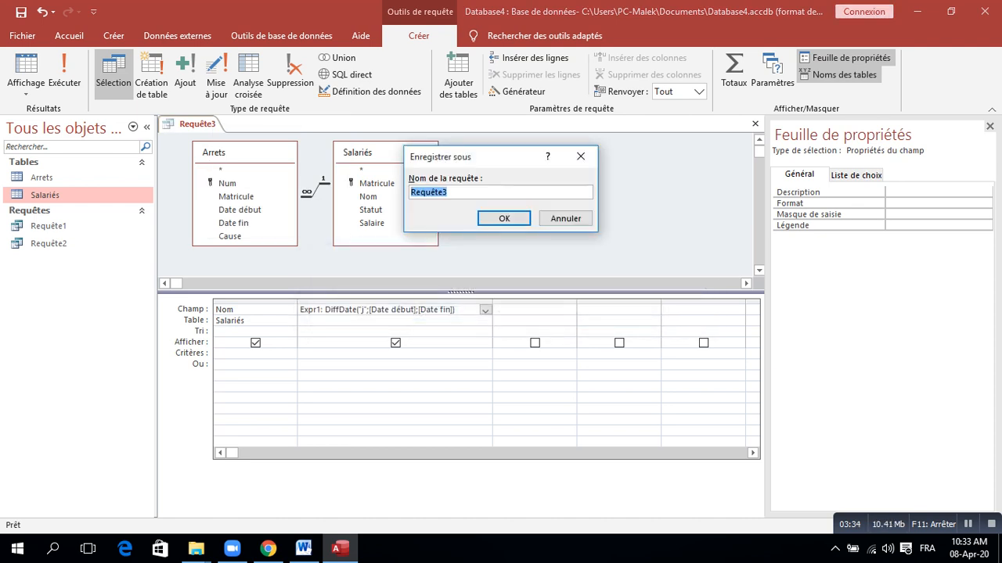
pyautogui.press('Return')
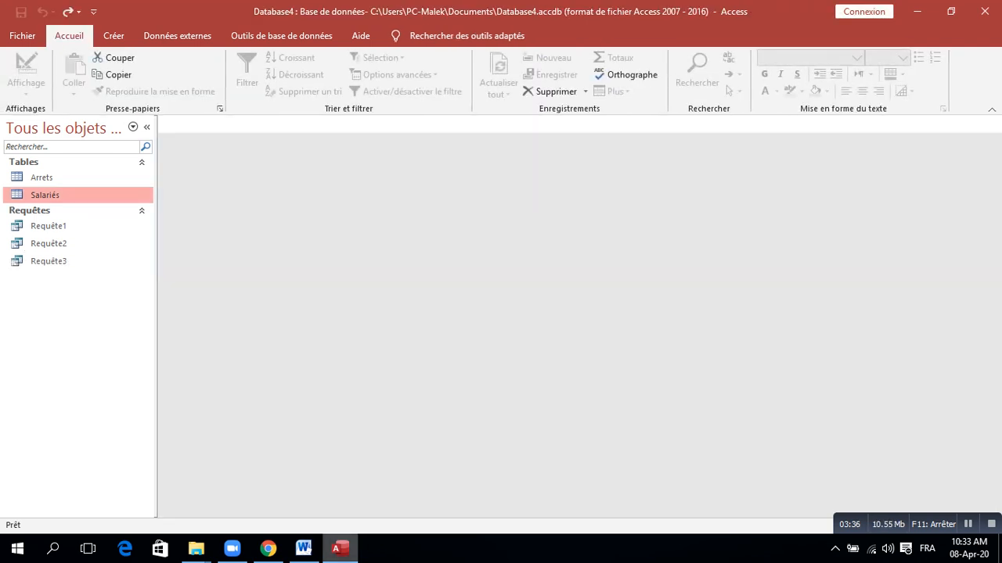
# - Switch to Word, delete the duplicated words "qui affiche" from request 4 and save the document
pyautogui.click(304, 549)
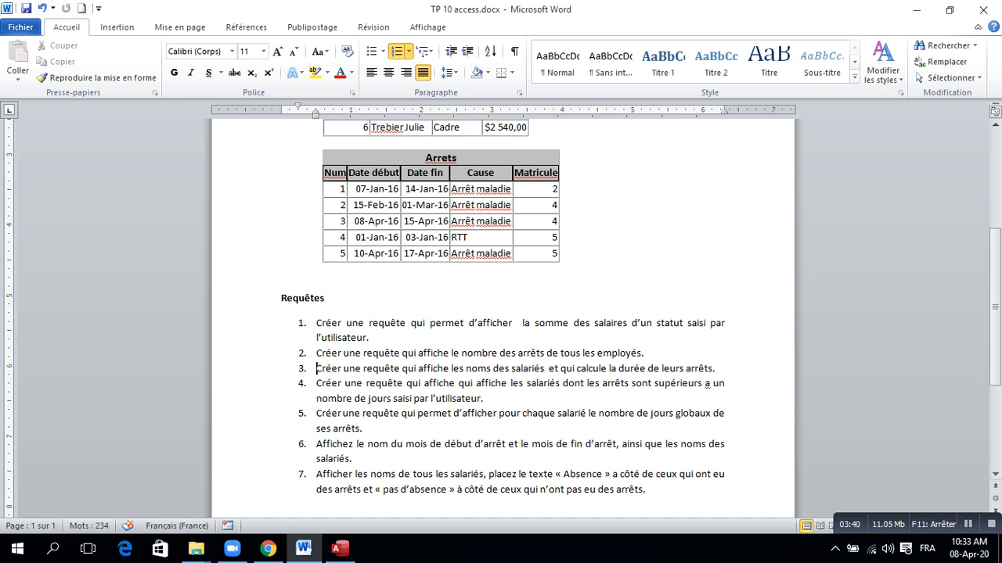
pyautogui.moveTo(508, 383); pyautogui.dragTo(459, 384)
pyautogui.press('BackSpace')
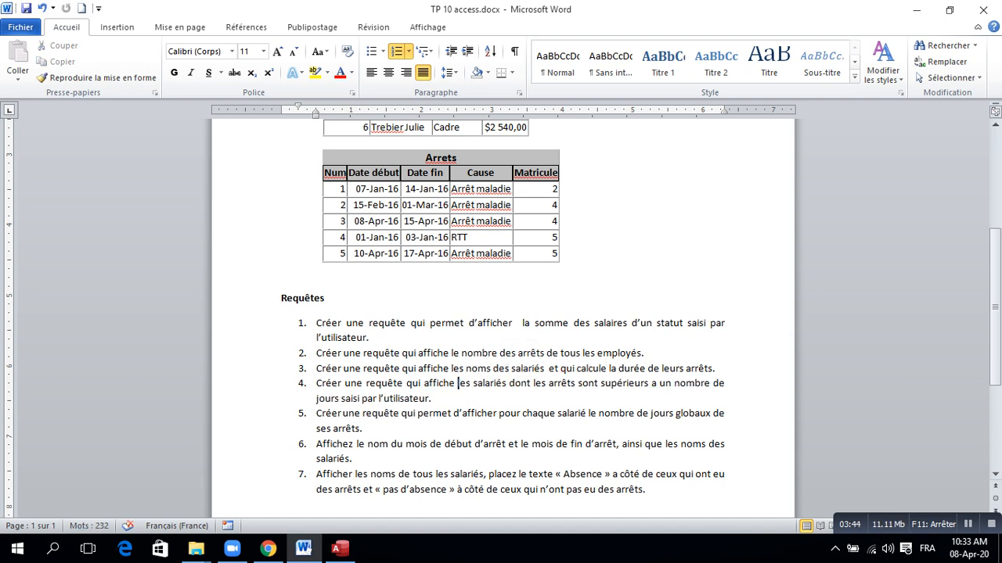
pyautogui.hotkey('ctrl', 's')
# - Switch back to Access and create a new design-view query with the Requête3 query as its source
pyautogui.click(340, 548)
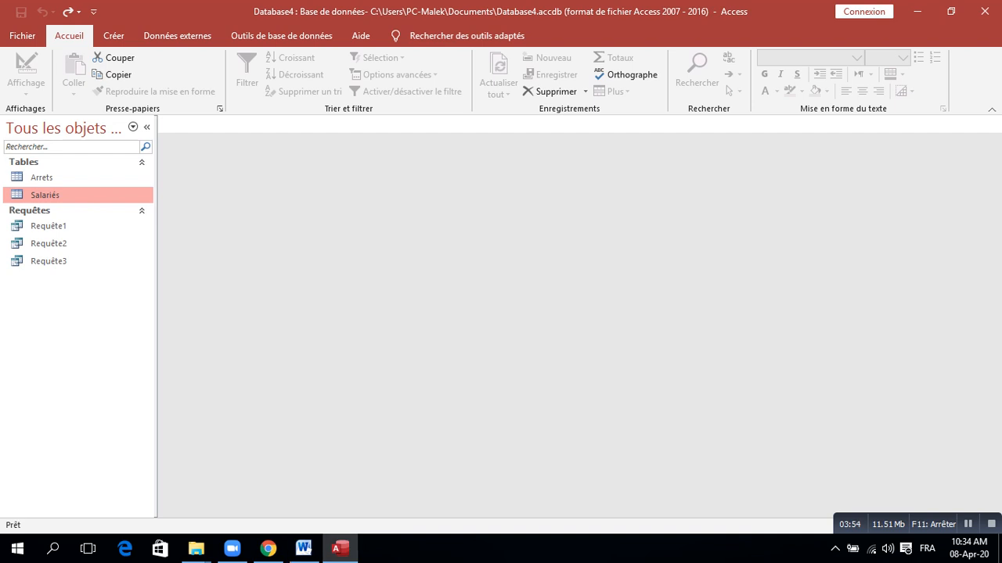
pyautogui.click(114, 35)
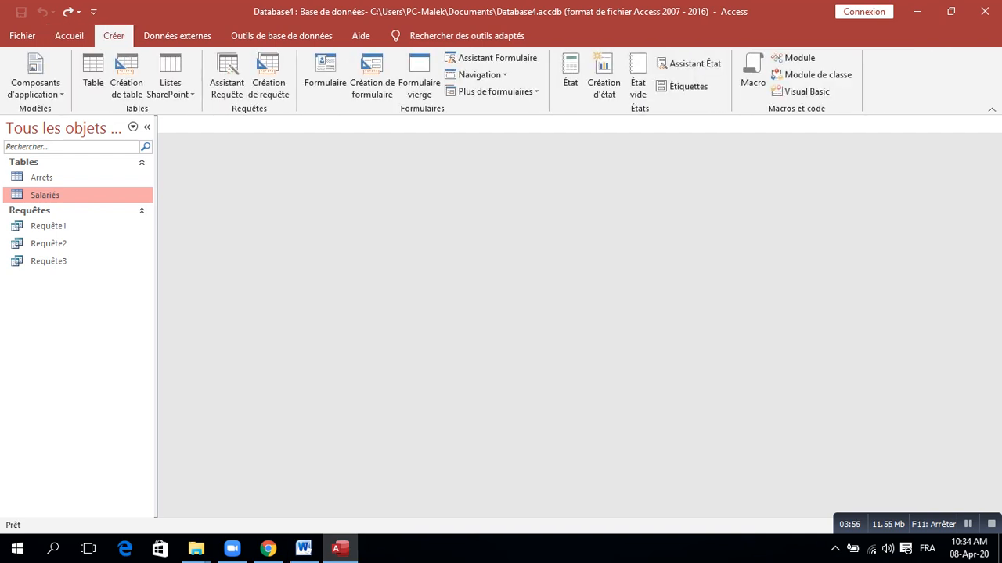
pyautogui.click(268, 74)
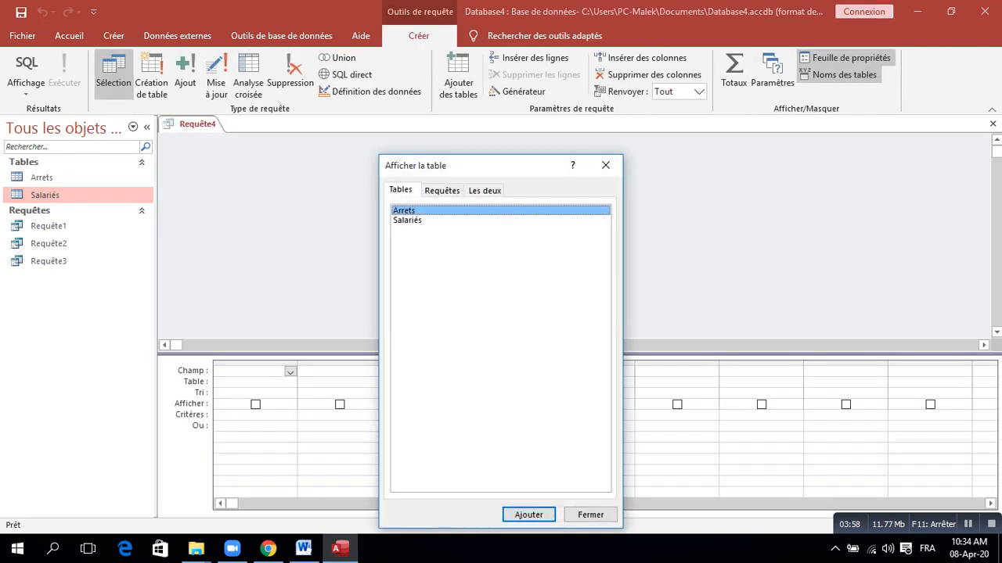
pyautogui.click(442, 190)
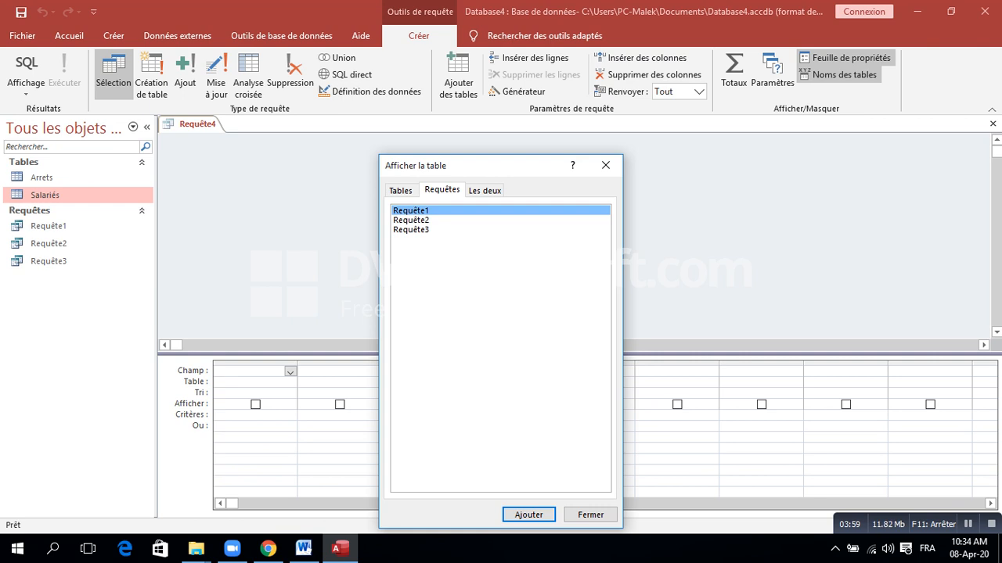
pyautogui.doubleClick(411, 230)
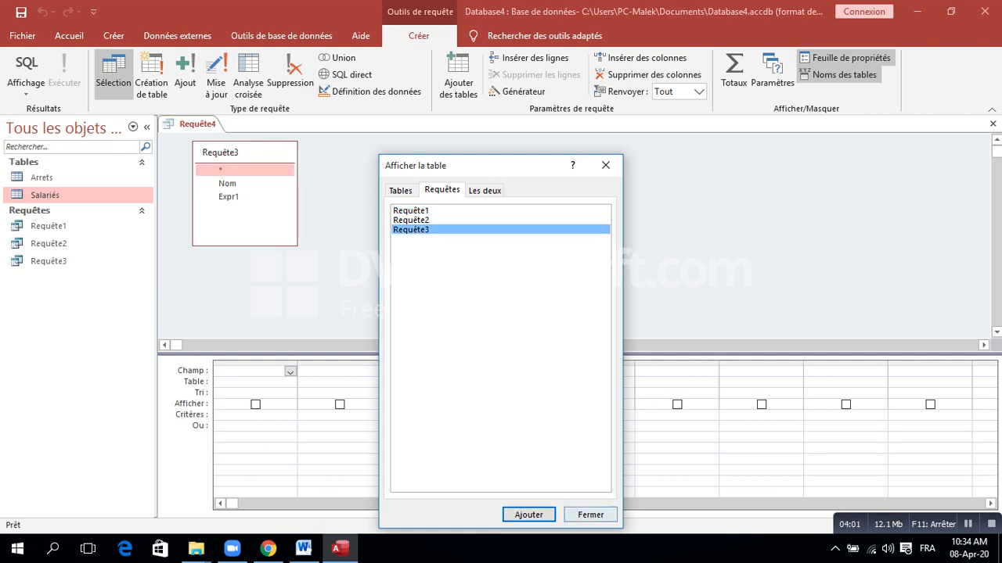
pyautogui.click(590, 515)
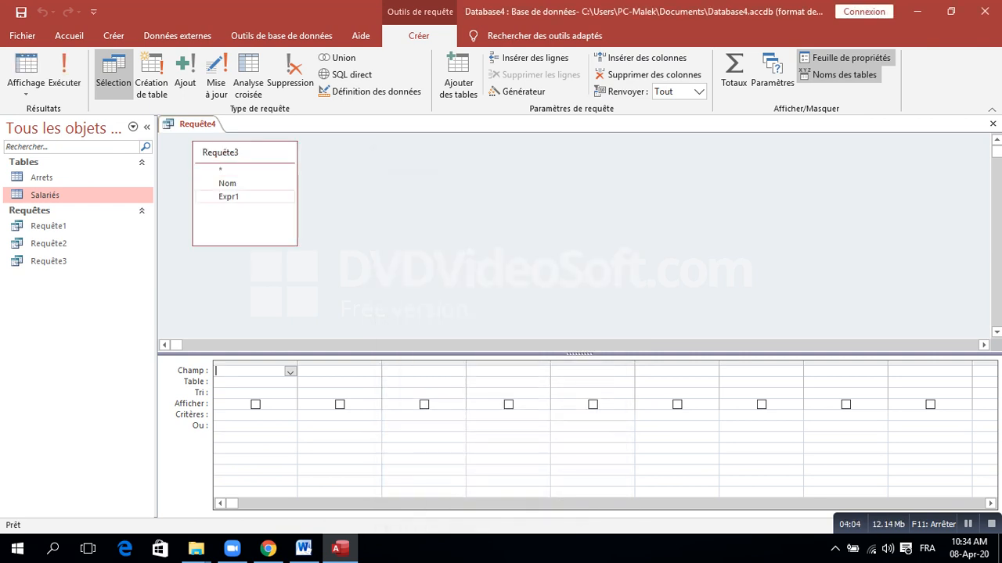
# - Add the Nom and Expr1 fields to the query and set Expr1's criterion to cent([Introduire Durée])
pyautogui.doubleClick(227, 183)
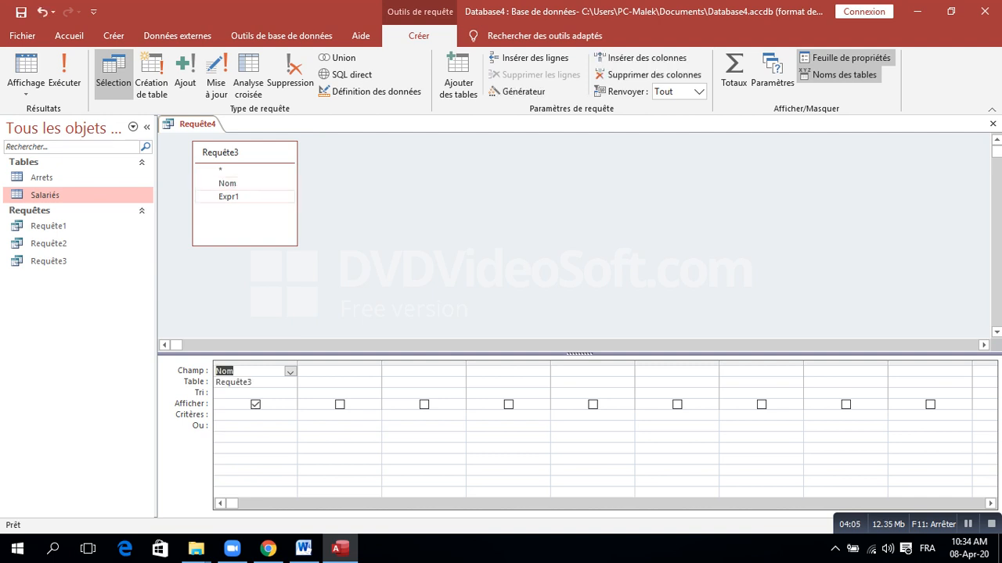
pyautogui.doubleClick(228, 196)
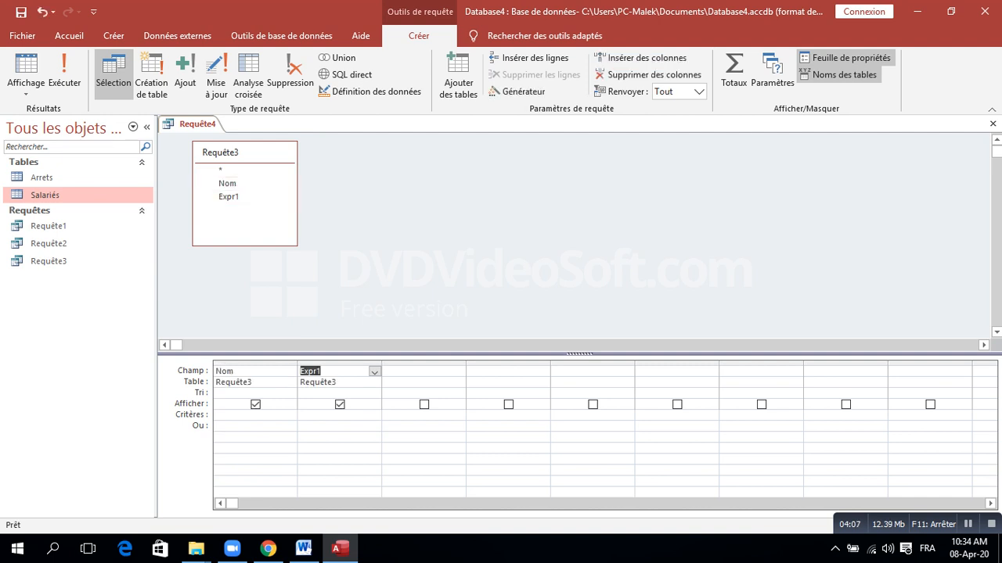
pyautogui.click(331, 415)
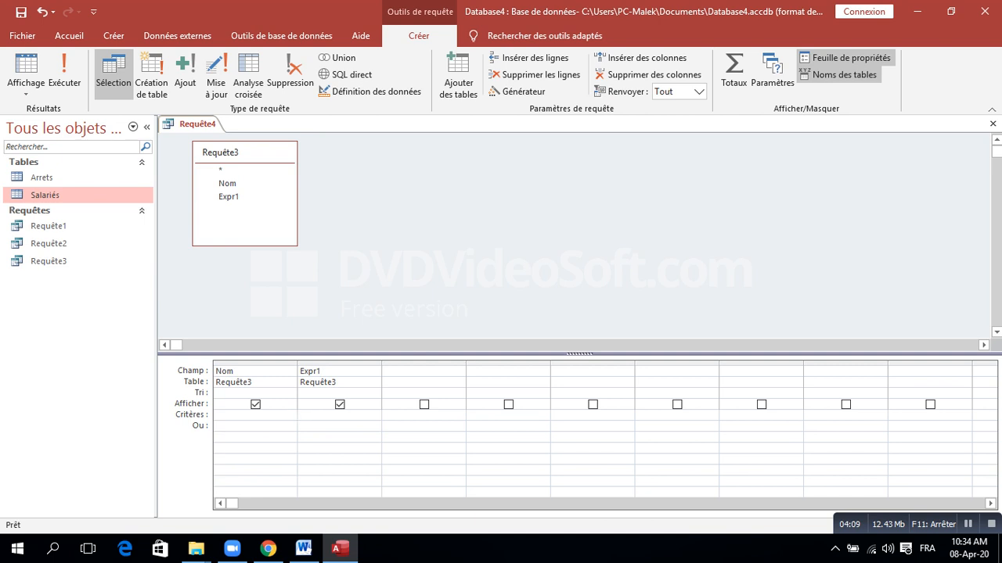
pyautogui.write('cent(')
pyautogui.write('Introduire Jou')
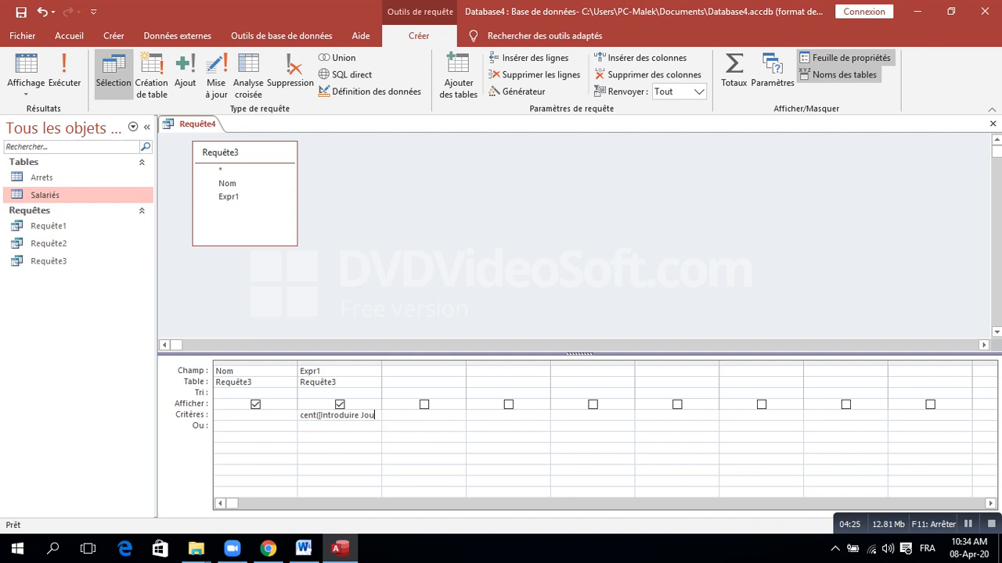
pyautogui.press('BackSpace')
pyautogui.press('BackSpace')
pyautogui.press('BackSpace')
pyautogui.write('Durée])')
# - Run the query with 5 as the Introduire Durée parameter value
pyautogui.rightClick(243, 185)
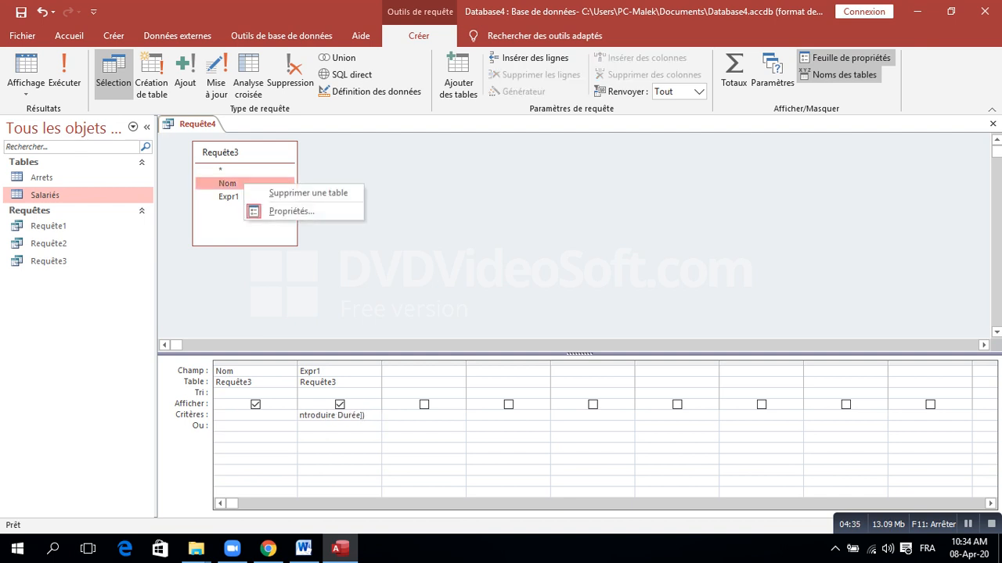
pyautogui.click(64, 72)
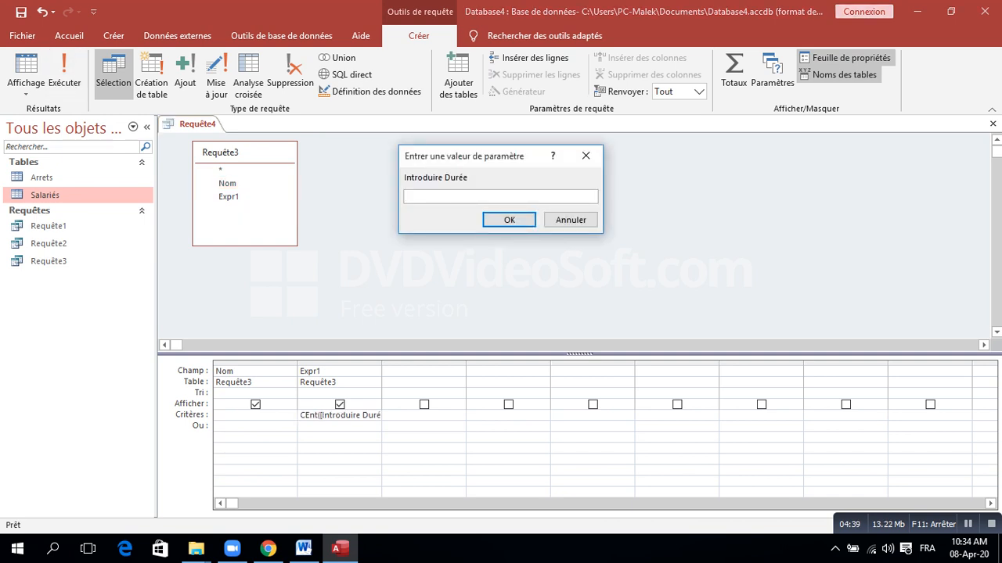
pyautogui.write('5')
pyautogui.press('Return')
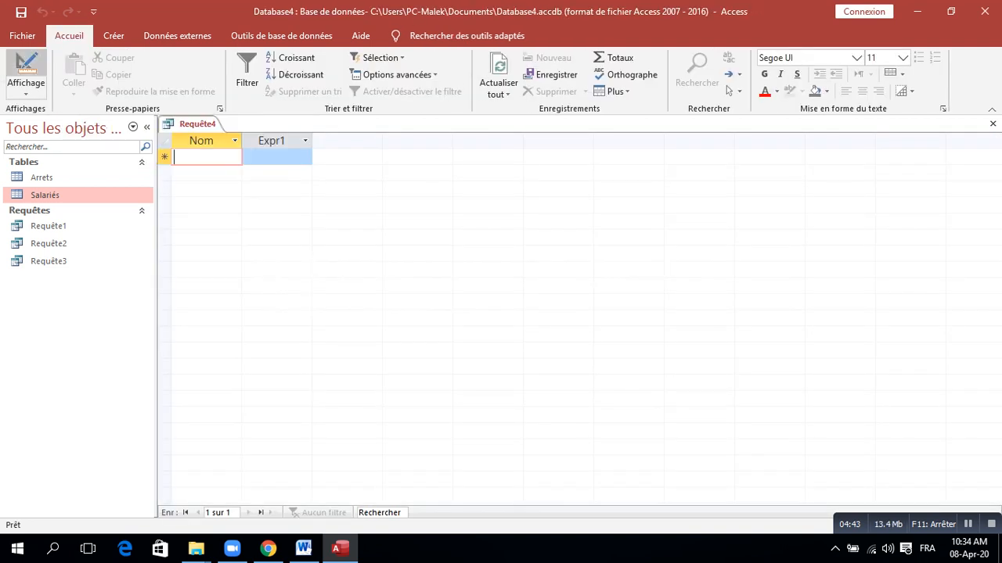
# - Return Requête4 to design view, open Requête3 alongside it and change Requête4's Expr1 criterion to >CEnt([Introduire Durée])
pyautogui.click(20, 63)
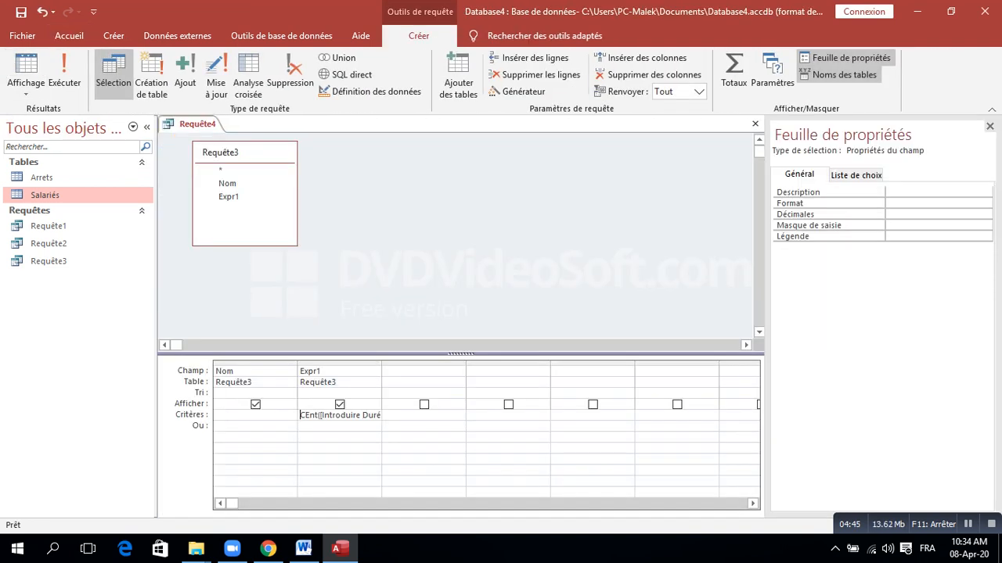
pyautogui.click(49, 262)
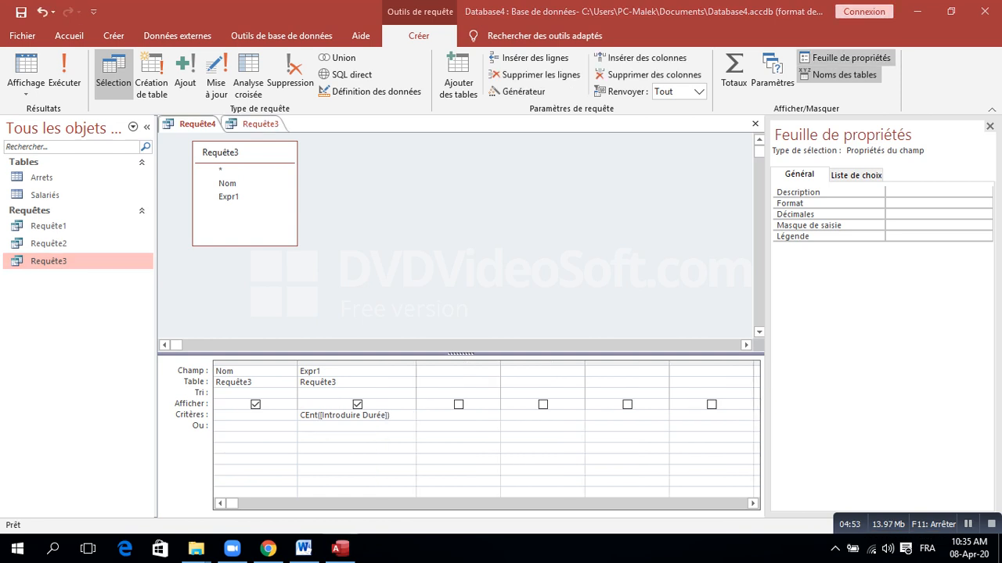
pyautogui.click(301, 415)
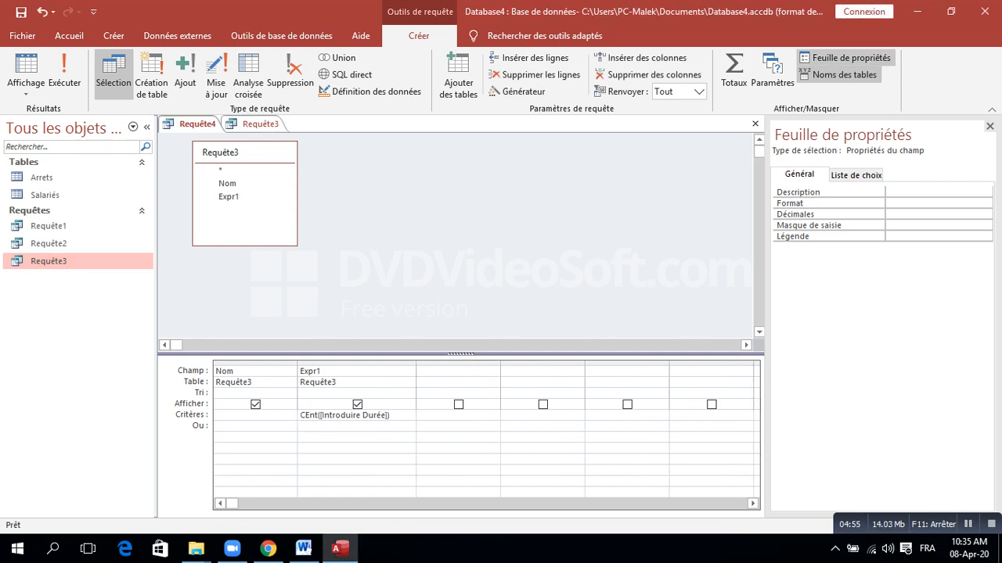
pyautogui.write('>')
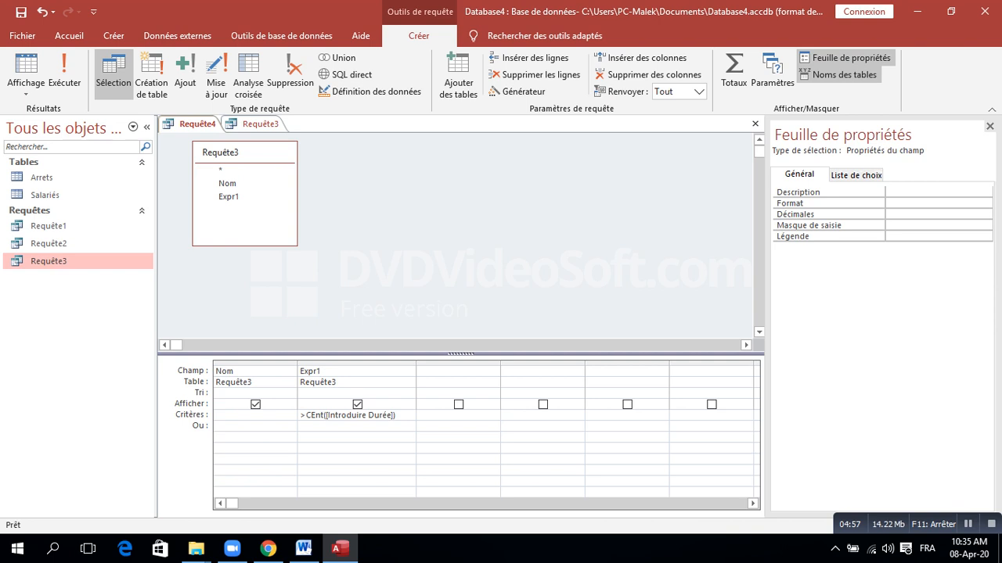
# - Run Requête4 with 5 as the Introduire Durée value and compare its records with those of Requête3
pyautogui.click(64, 75)
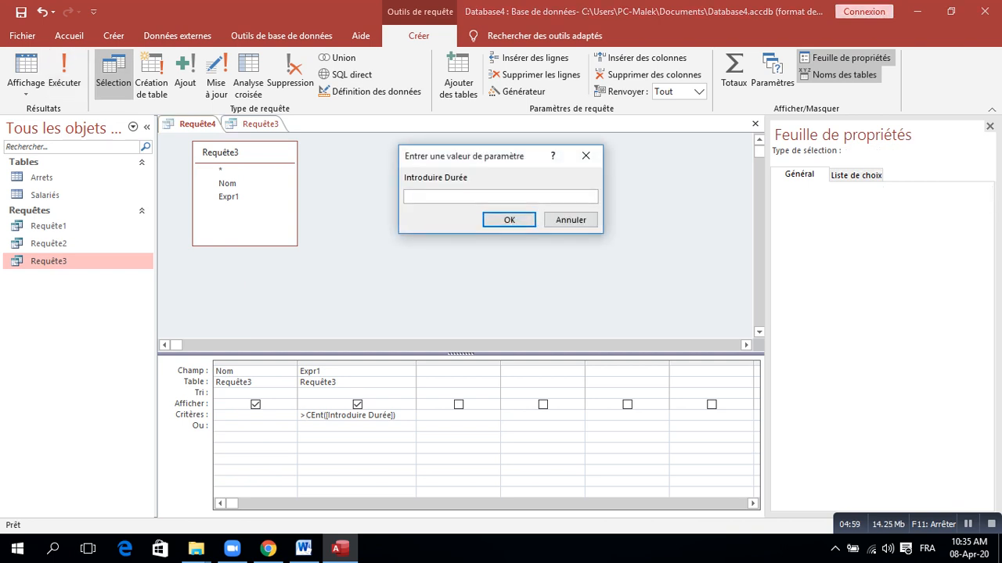
pyautogui.write('5')
pyautogui.press('Return')
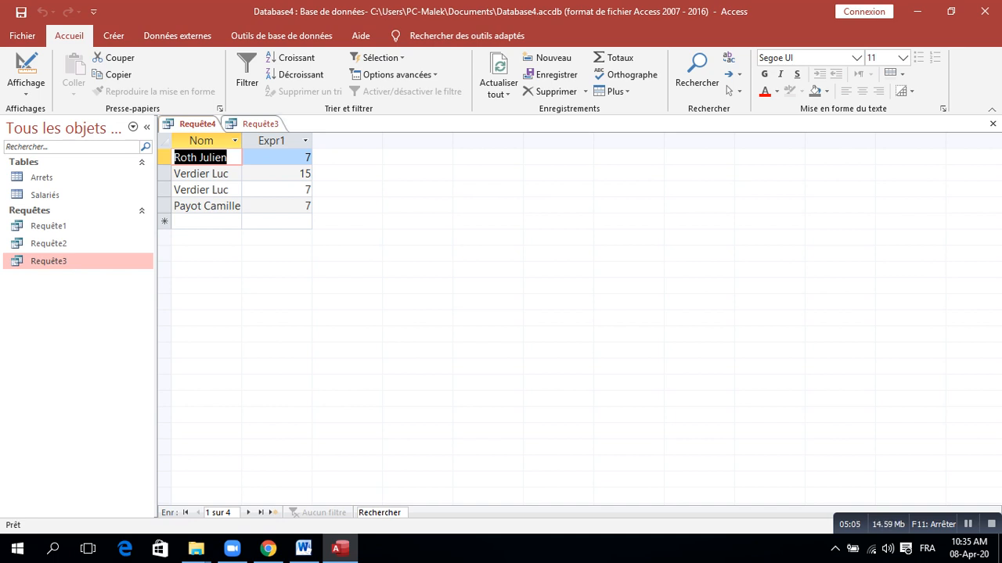
pyautogui.click(260, 124)
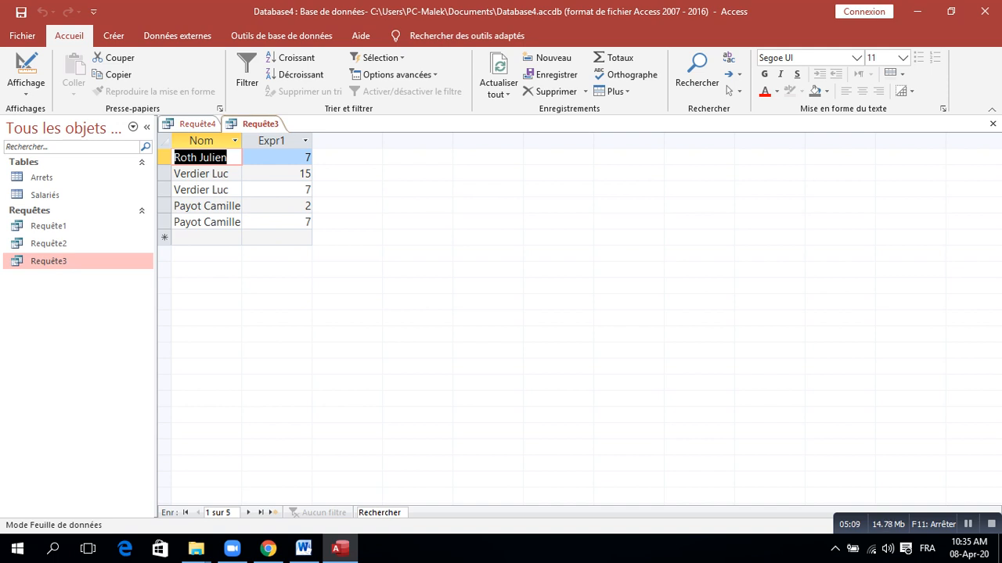
pyautogui.click(197, 123)
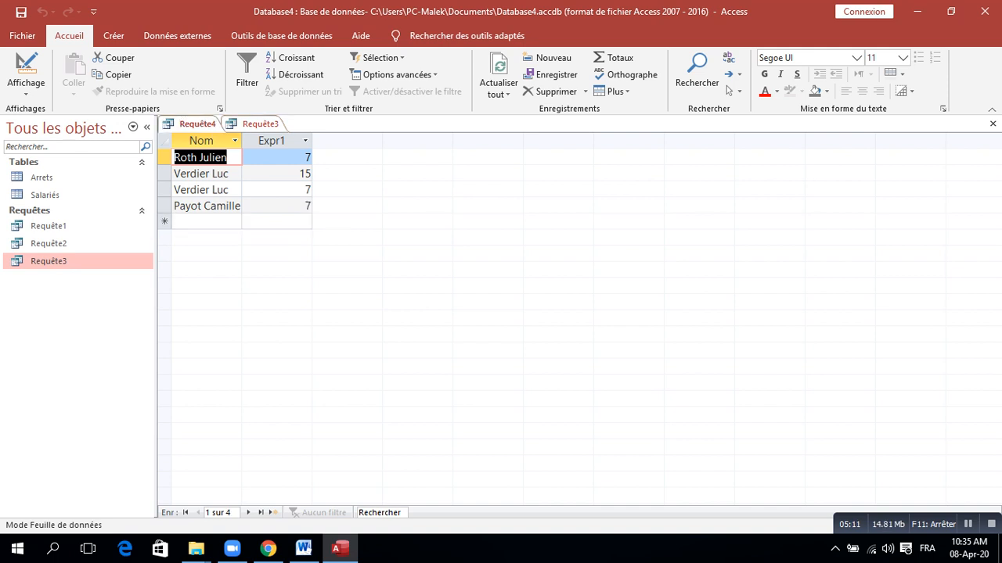
# - Close the duration-filter query, saving it as Requête4, and close Requête3
pyautogui.click(992, 124)
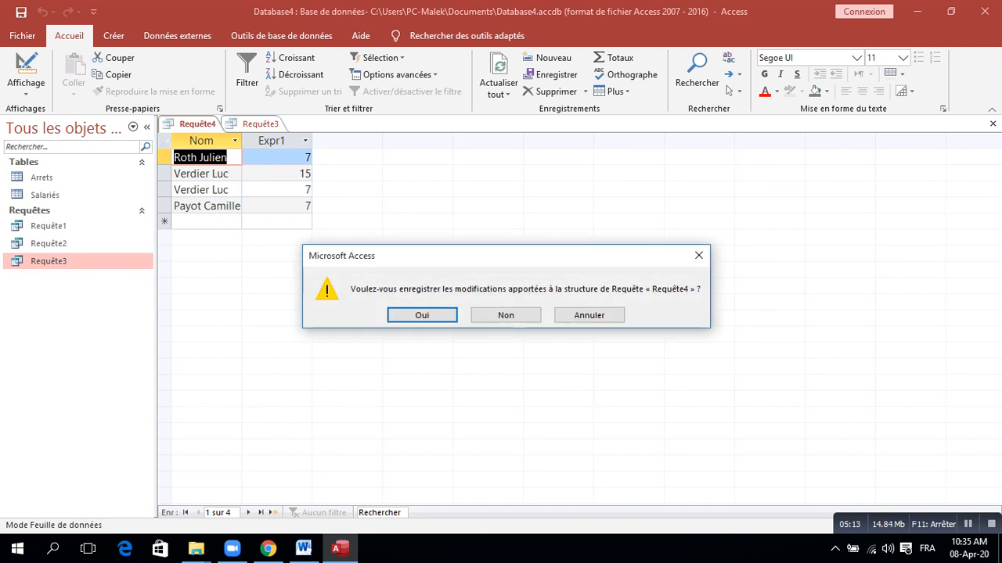
pyautogui.click(422, 315)
pyautogui.click(504, 218)
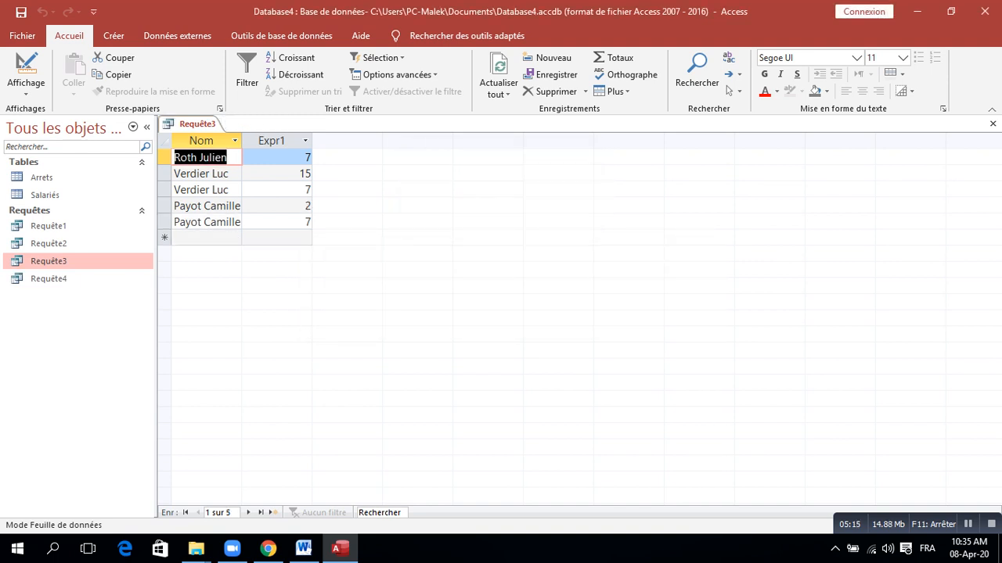
pyautogui.click(992, 123)
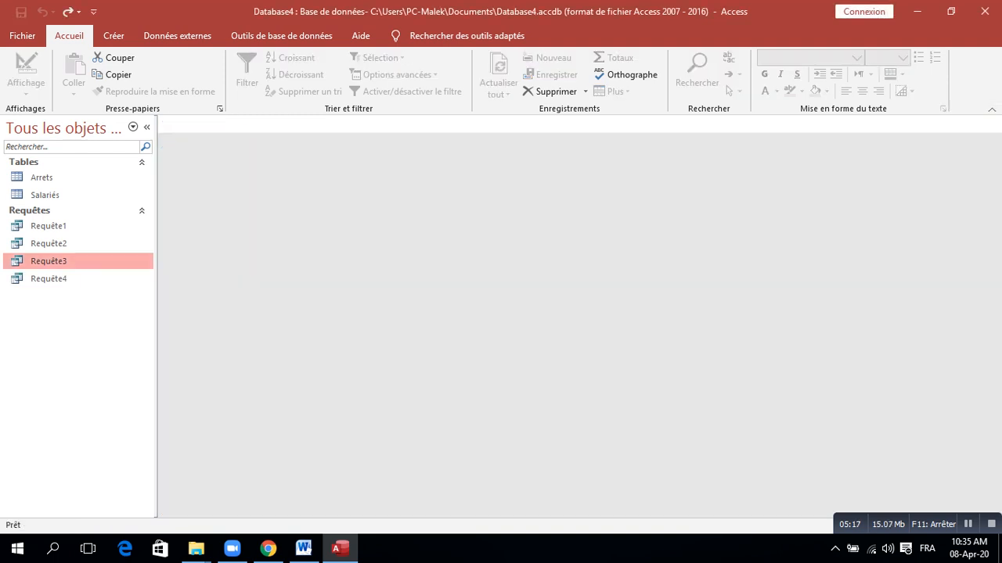
# - Read request 5 in Word, switch back to Access and create a new design-view query with Requête3 as its source
pyautogui.click(303, 548)
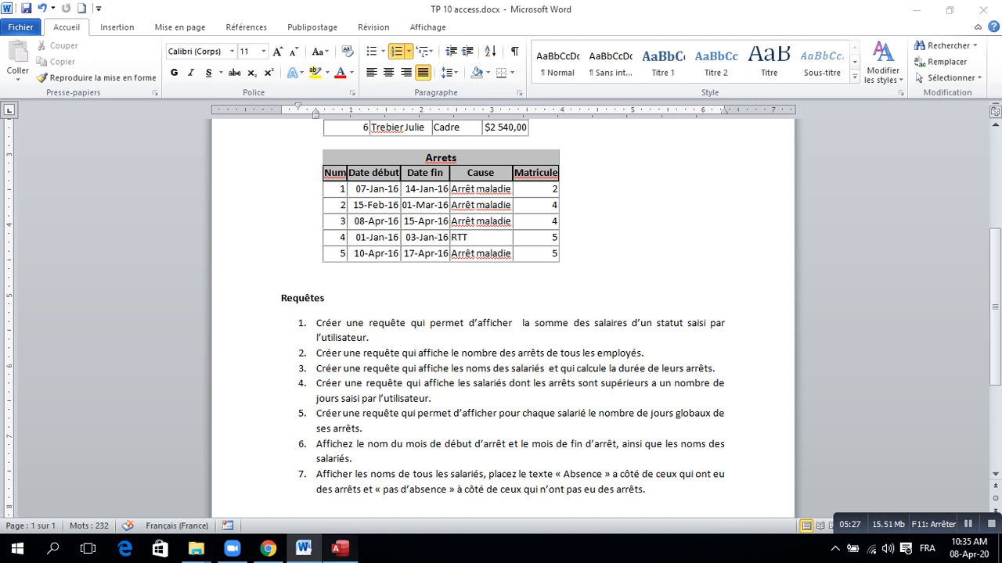
pyautogui.click(339, 548)
pyautogui.click(113, 35)
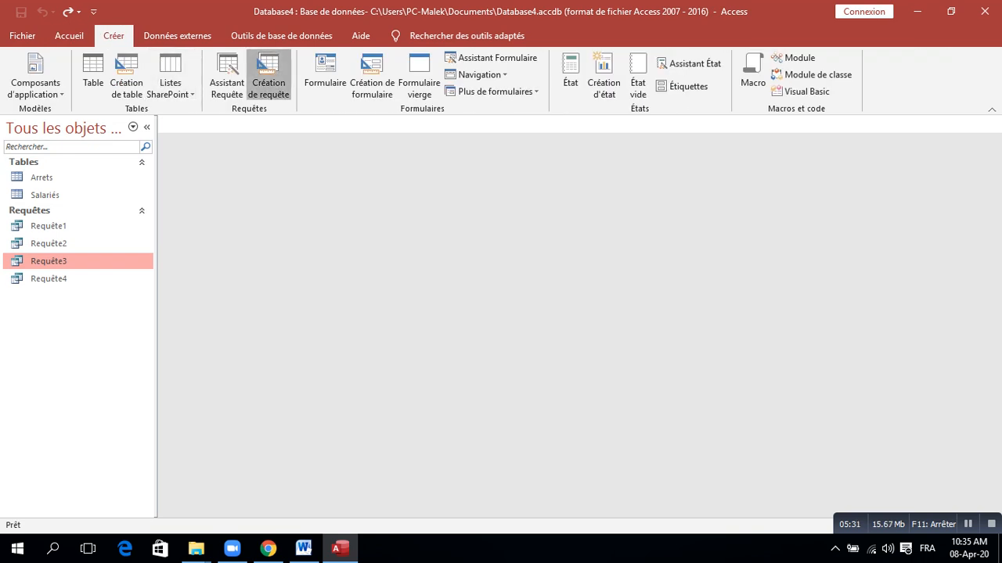
pyautogui.click(268, 75)
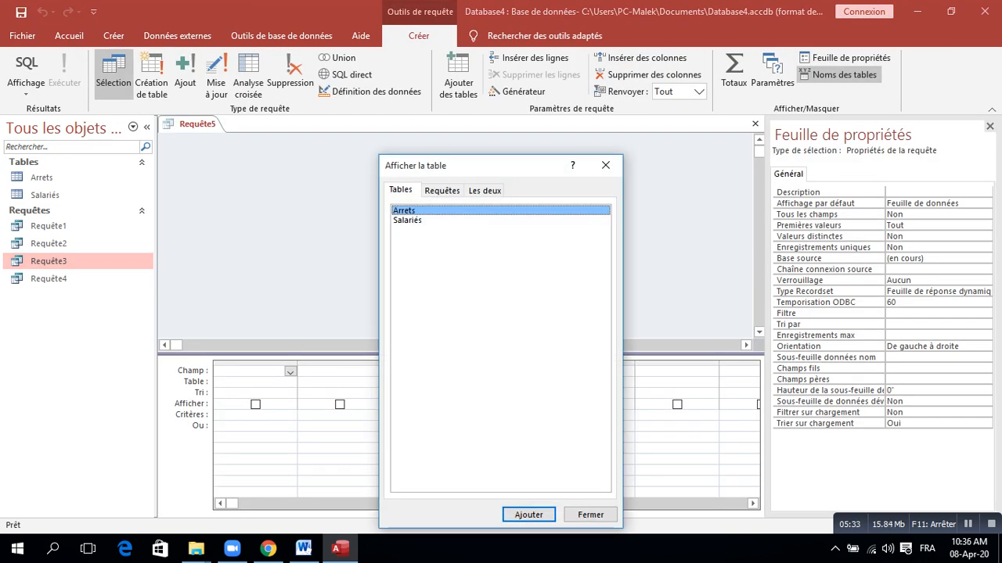
pyautogui.click(442, 190)
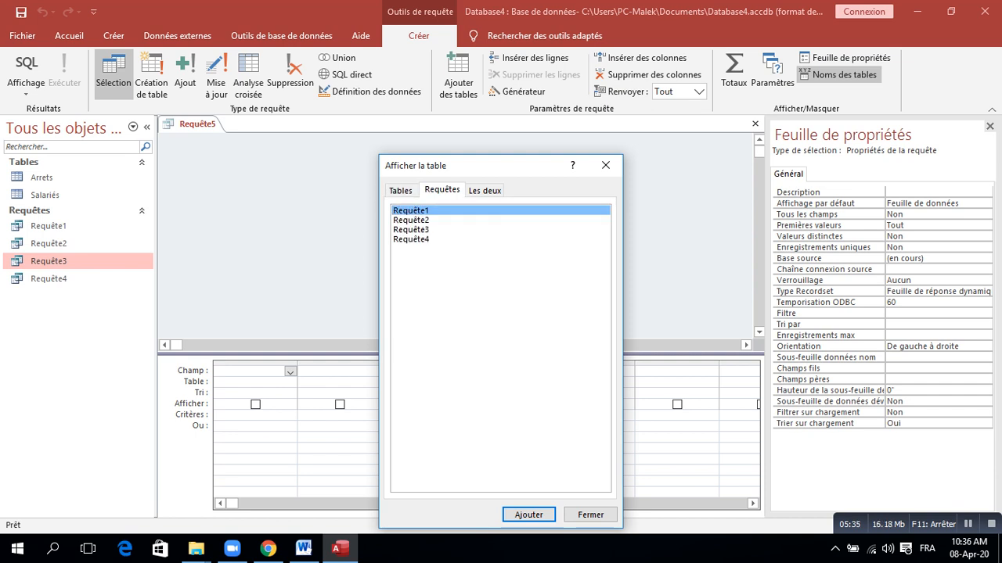
pyautogui.doubleClick(411, 229)
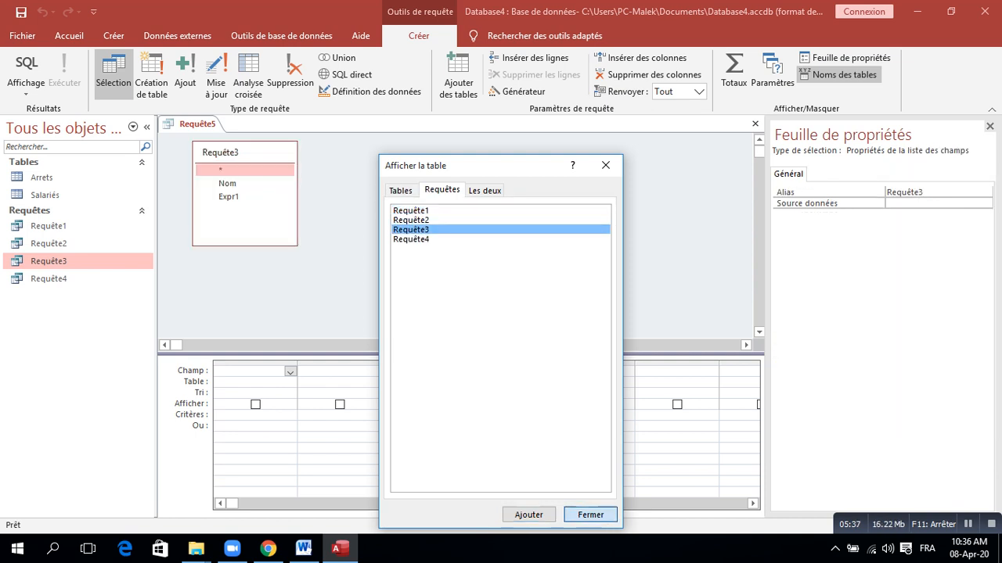
pyautogui.click(590, 515)
# - Add the Nom and Expr1 fields to the query grid and close the property sheet
pyautogui.doubleClick(227, 184)
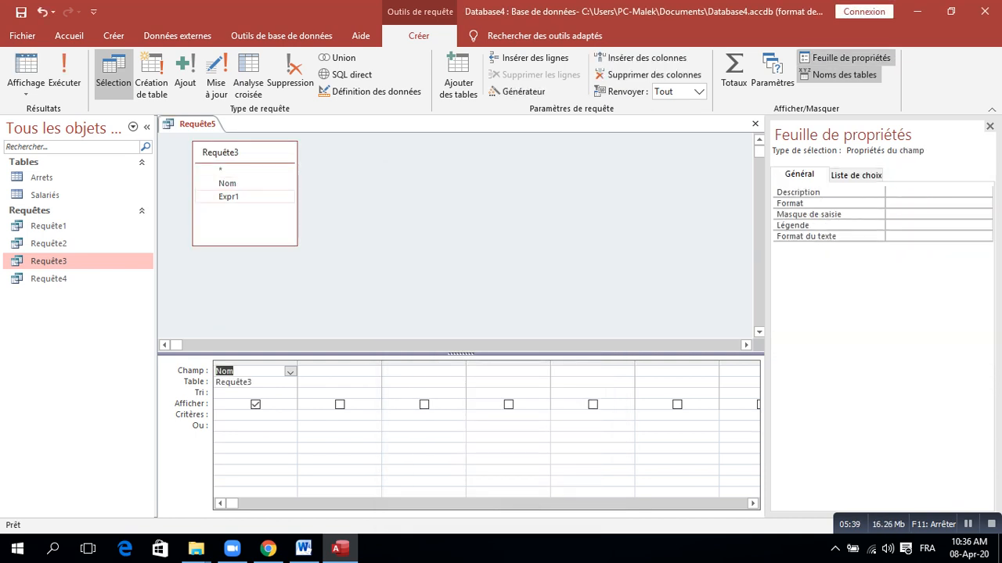
pyautogui.doubleClick(228, 197)
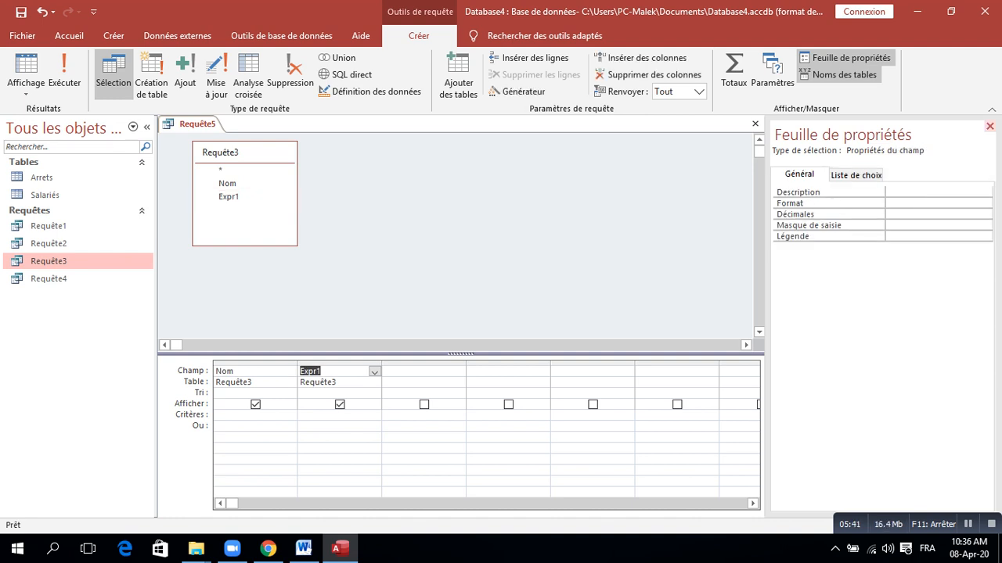
pyautogui.click(990, 127)
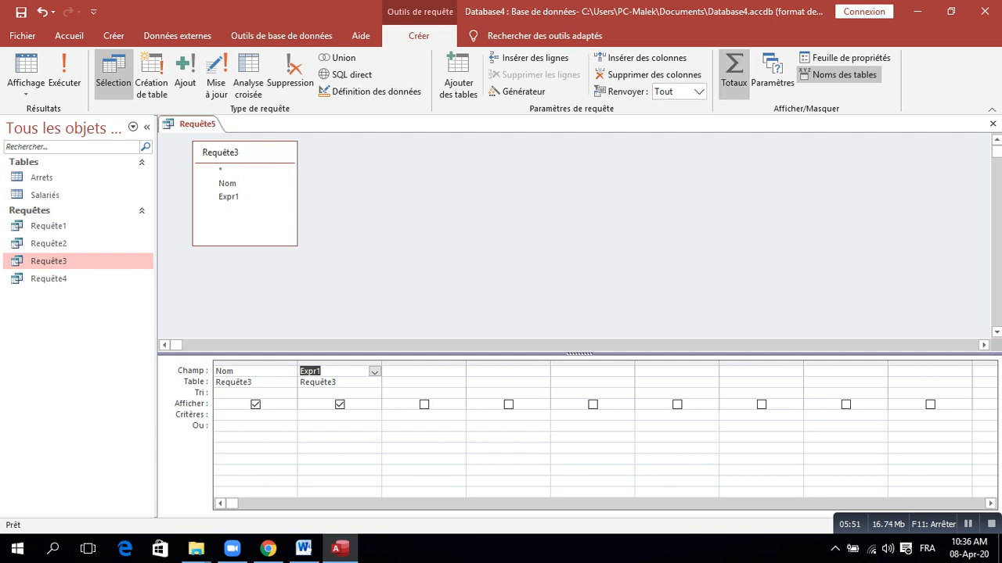
# - Turn on totals for the query, set Expr1's operation to Somme with Nom kept as Regroupement, and run it
pyautogui.click(734, 74)
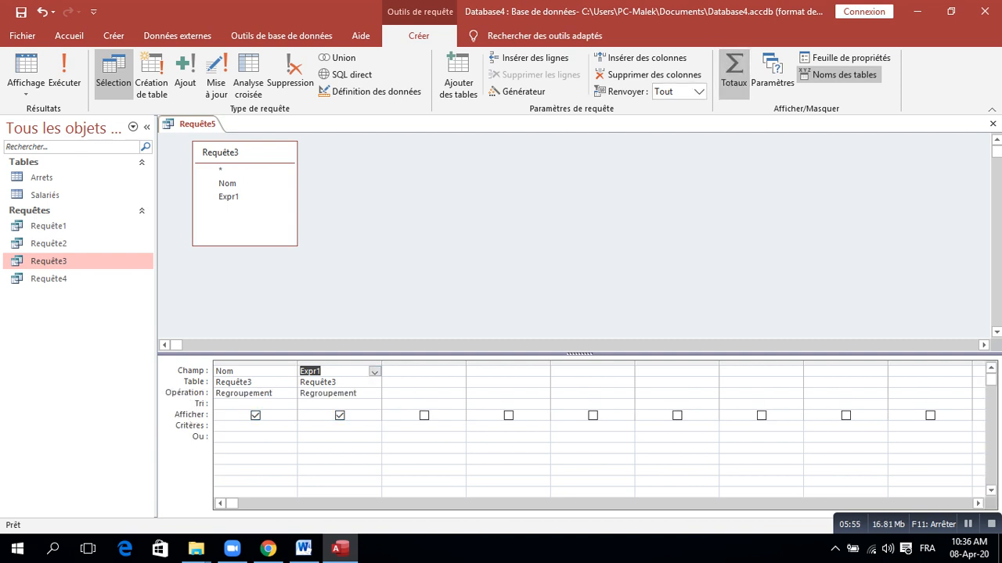
pyautogui.click(375, 394)
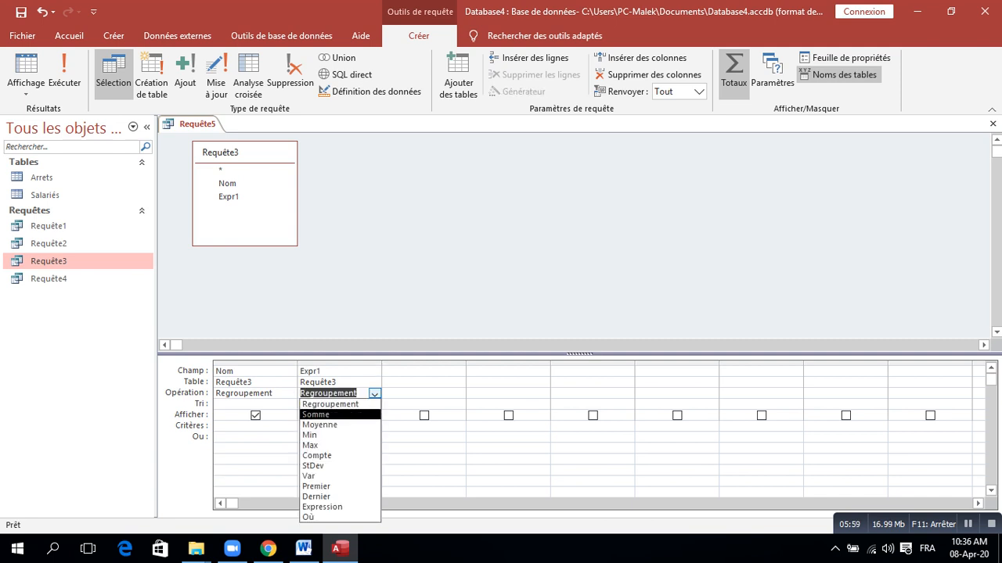
pyautogui.click(329, 414)
pyautogui.click(65, 74)
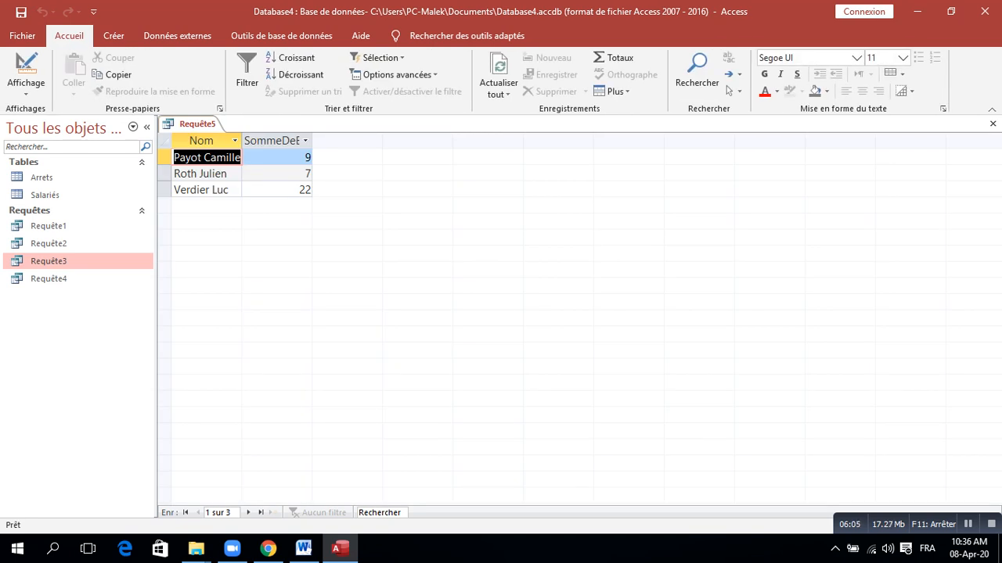
# - Close the total-duration query and save it as Requête5
pyautogui.rightClick(200, 123)
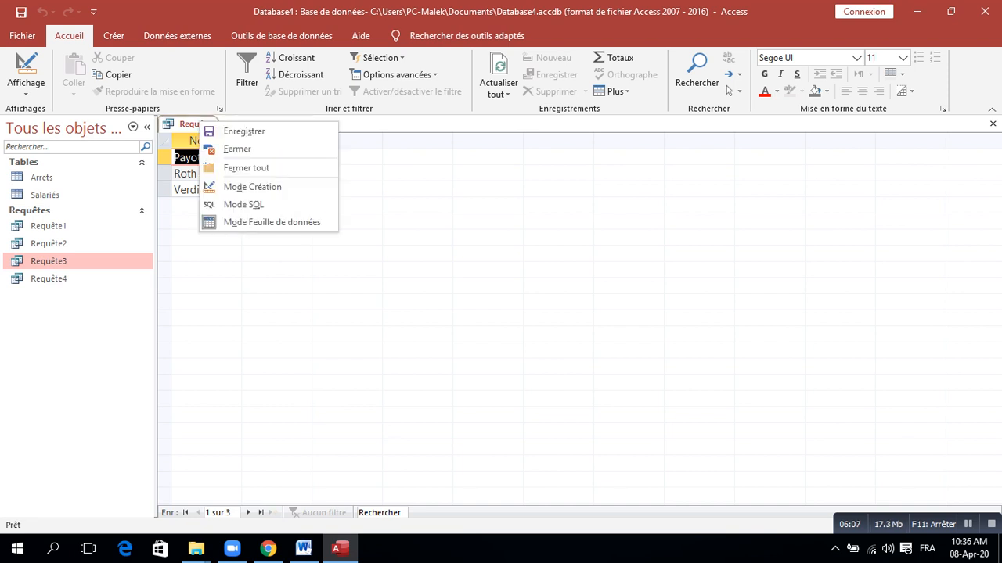
pyautogui.click(237, 148)
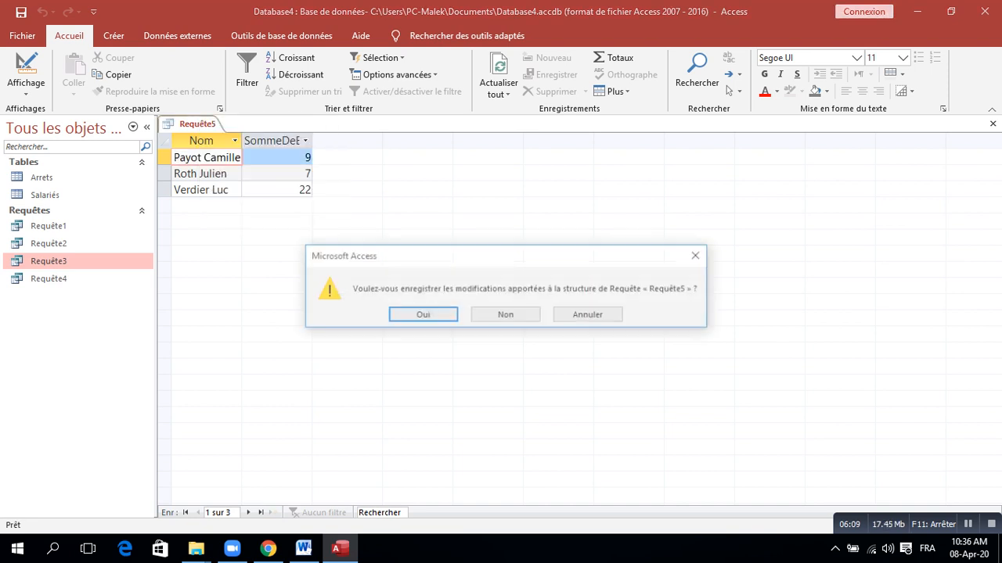
pyautogui.click(407, 313)
pyautogui.press('Return')
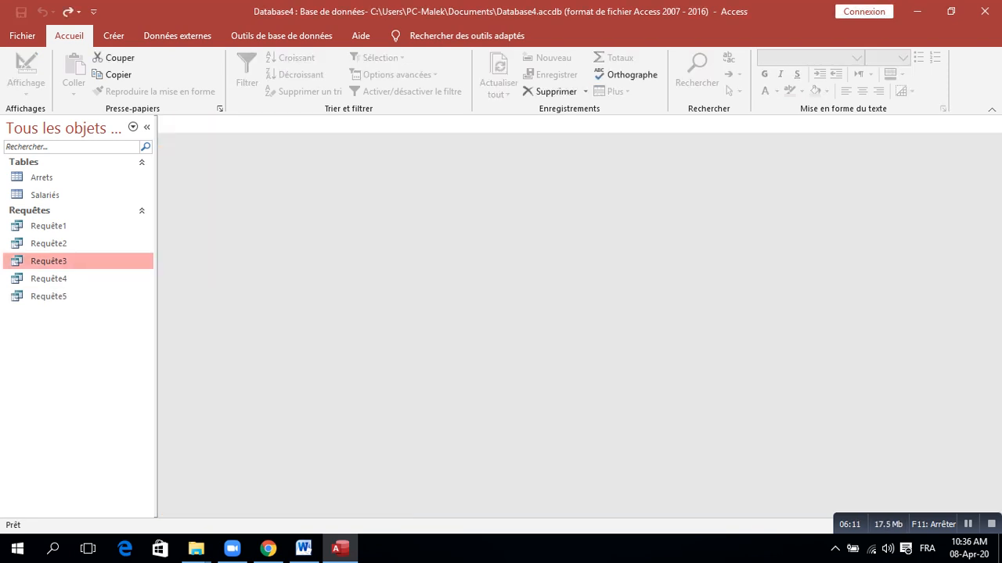
# - Read request 6 in Word, switch back to Access and create a new design-view query with the Arrets and Salariés tables
pyautogui.click(304, 549)
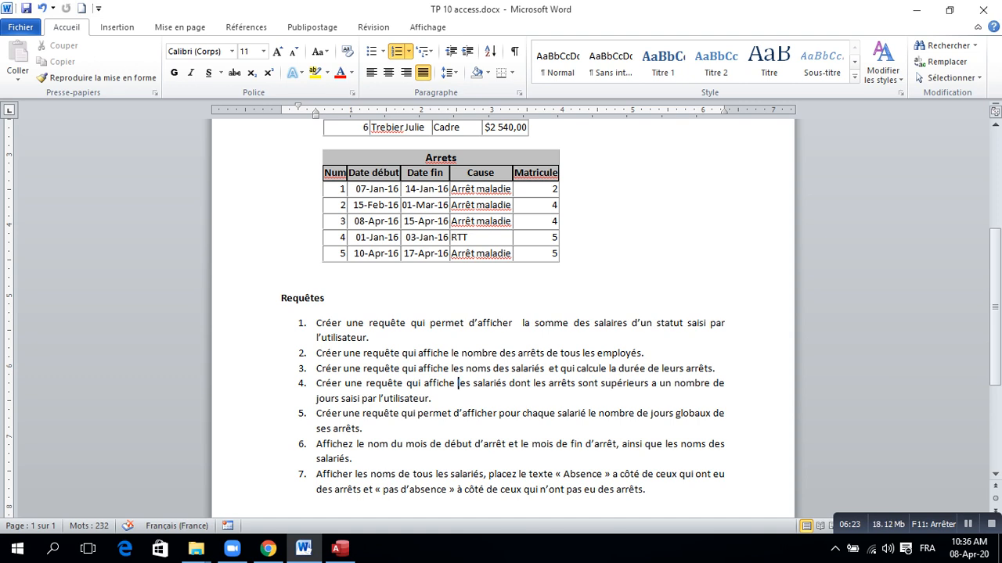
pyautogui.click(340, 549)
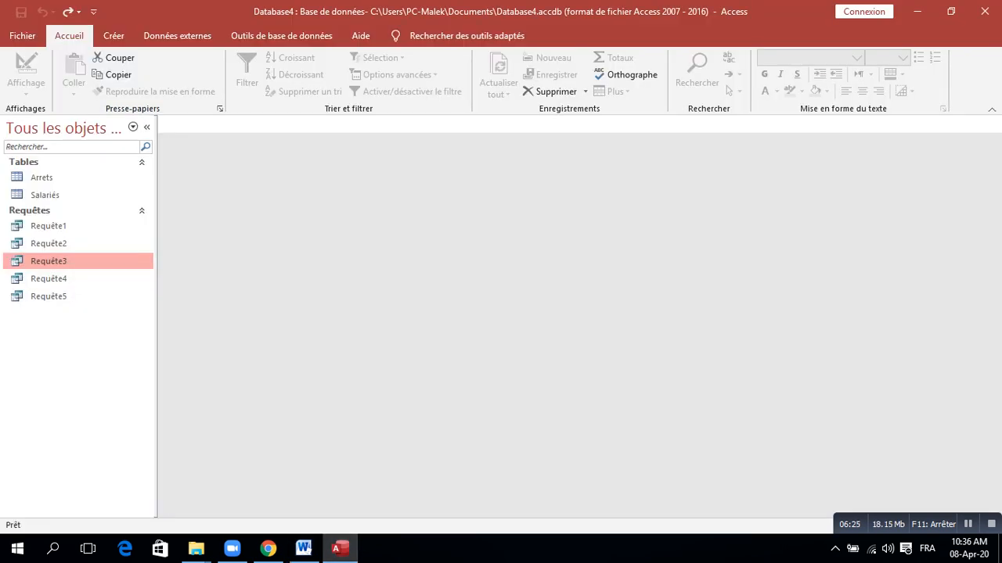
pyautogui.click(113, 35)
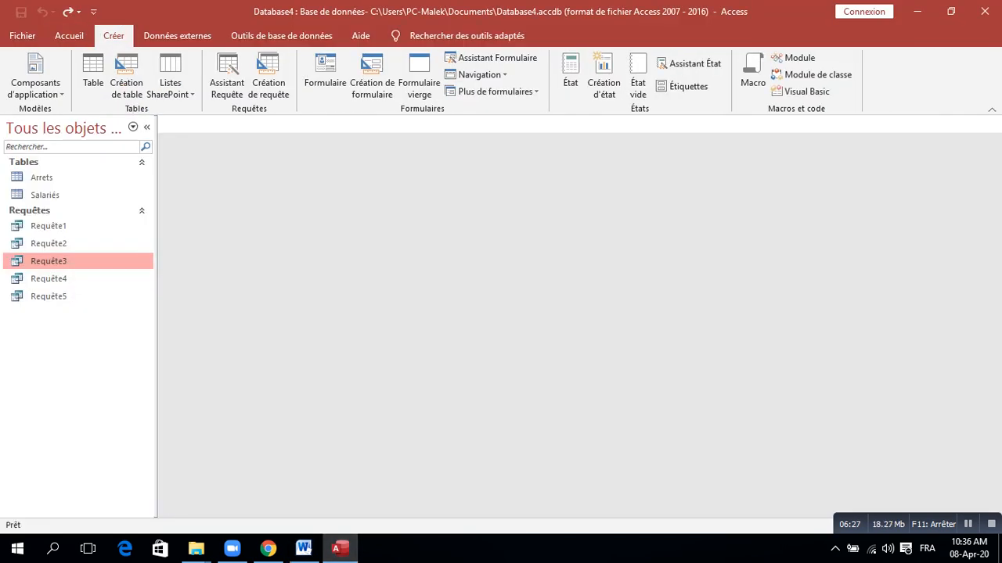
pyautogui.click(269, 74)
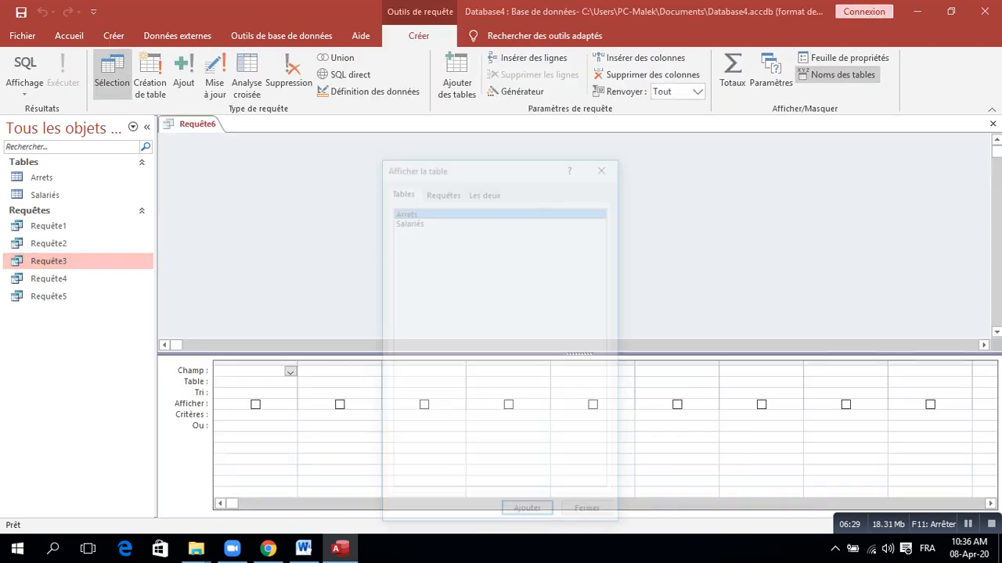
pyautogui.doubleClick(404, 210)
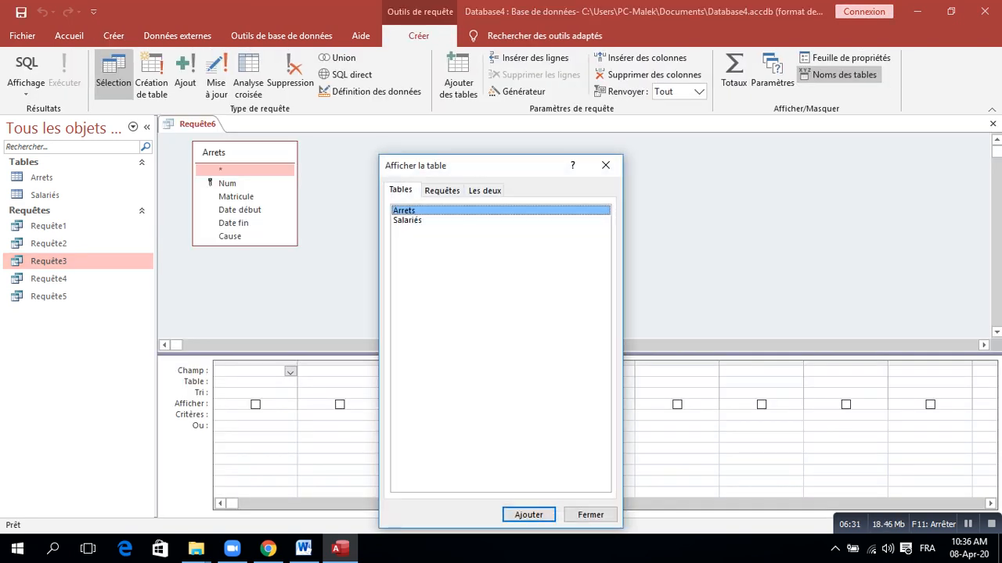
pyautogui.doubleClick(408, 221)
pyautogui.click(590, 515)
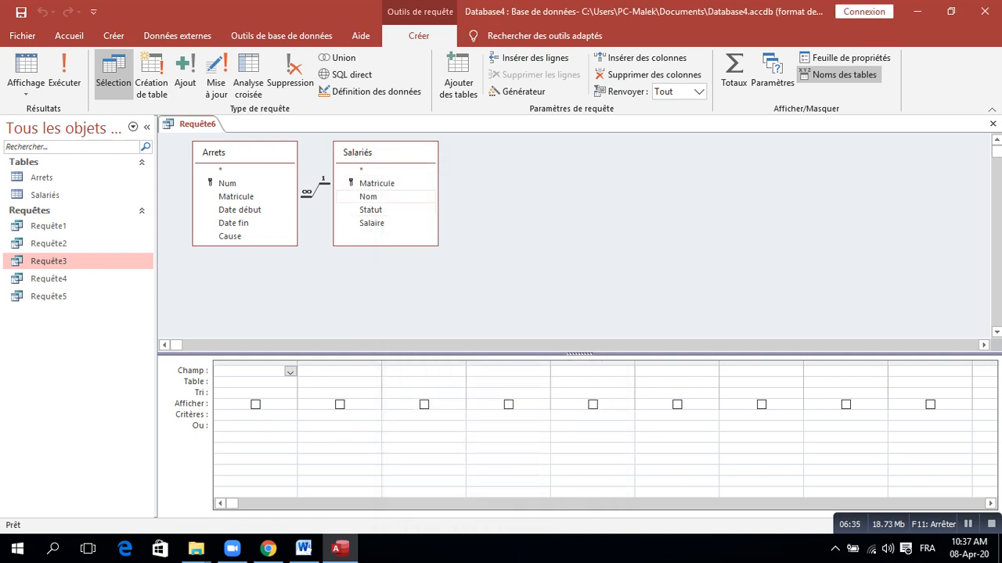
# - Add Nom from Salariés and Date début and Date fin from Arrets to the grid, and widen the Date début column
pyautogui.doubleClick(368, 196)
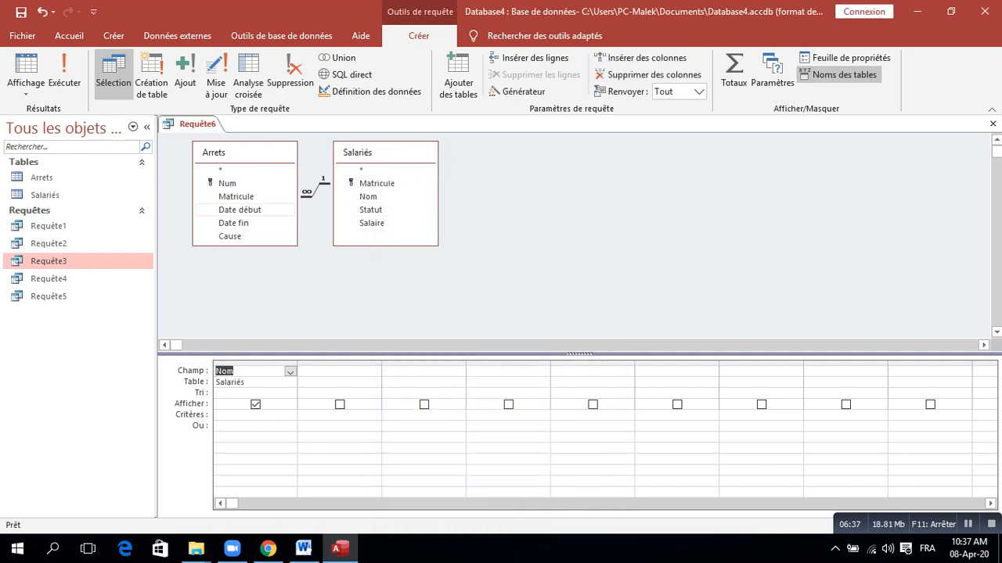
pyautogui.doubleClick(239, 210)
pyautogui.doubleClick(233, 223)
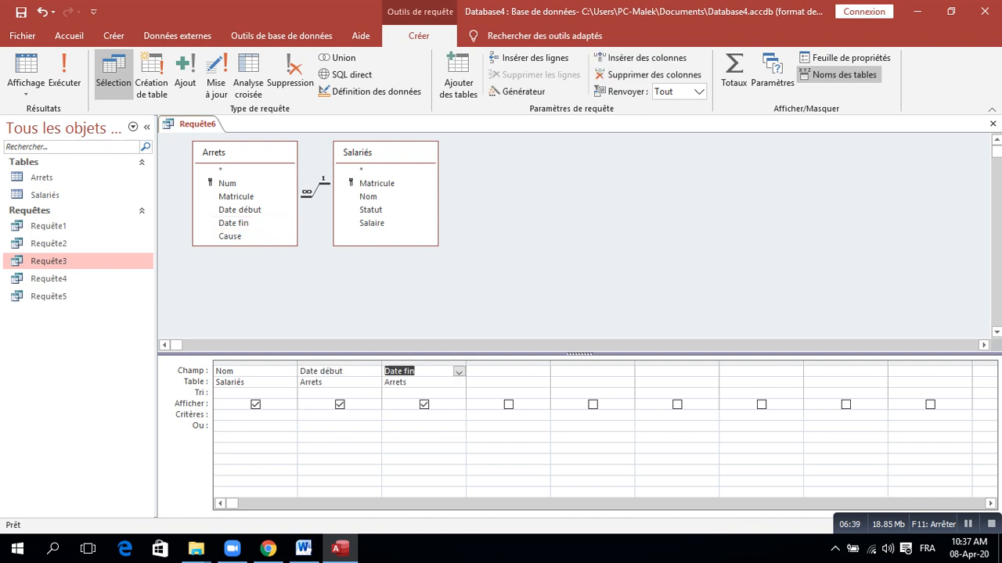
pyautogui.click(336, 371)
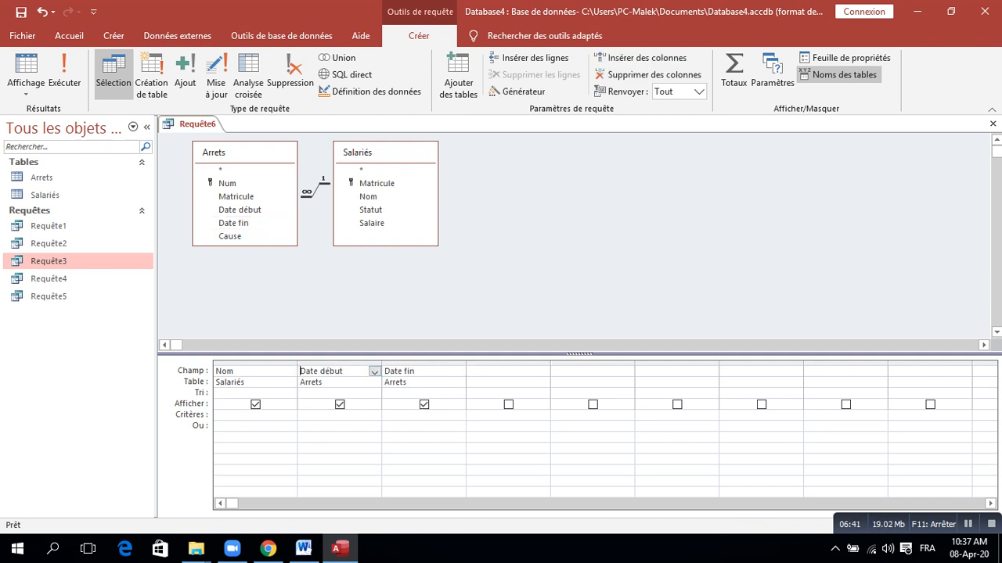
pyautogui.moveTo(381, 363); pyautogui.dragTo(420, 362)
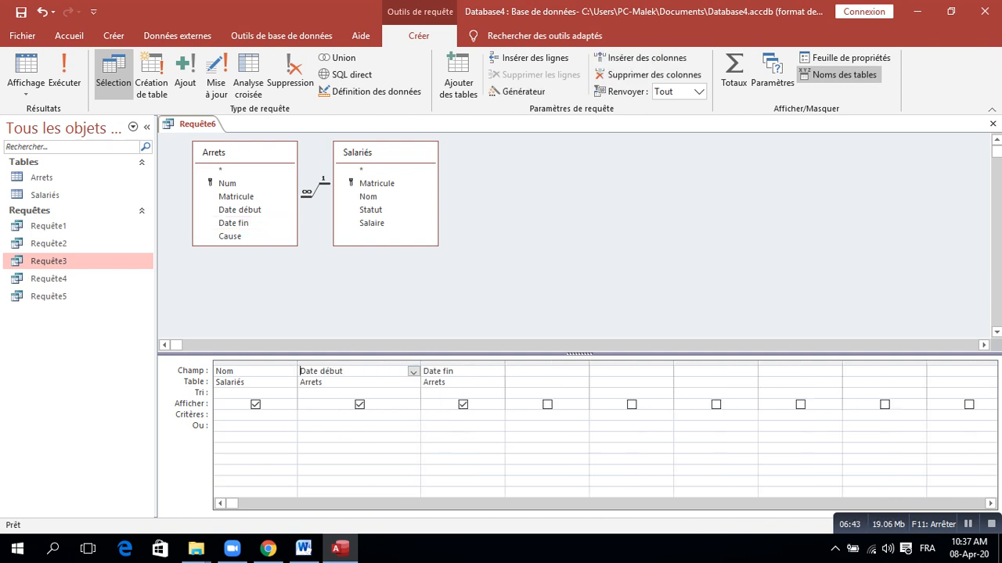
# - Try to wrap the Date début field as mois(Date début) and run the query
pyautogui.write('mois(')
pyautogui.press('End')
pyautogui.write(')')
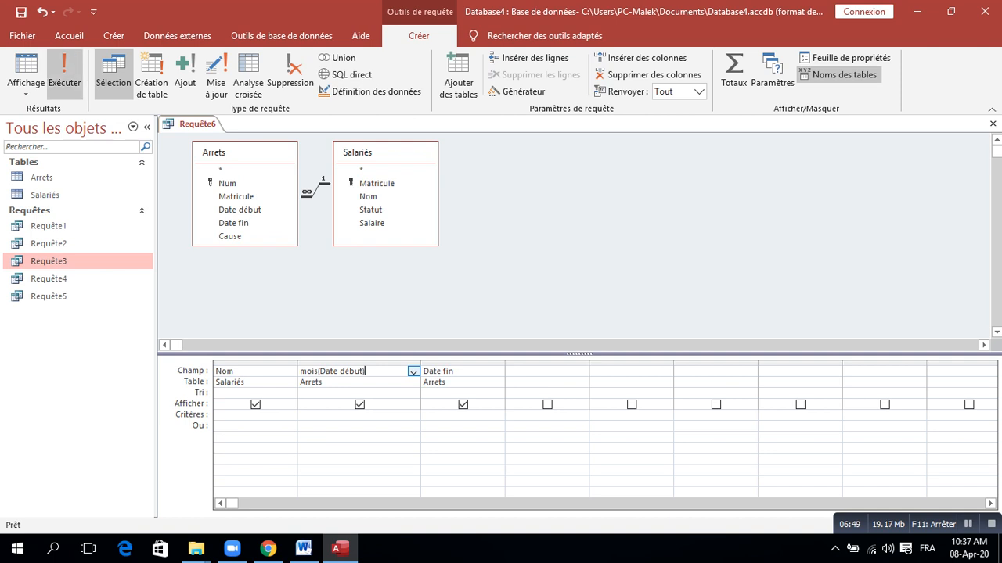
pyautogui.click(64, 74)
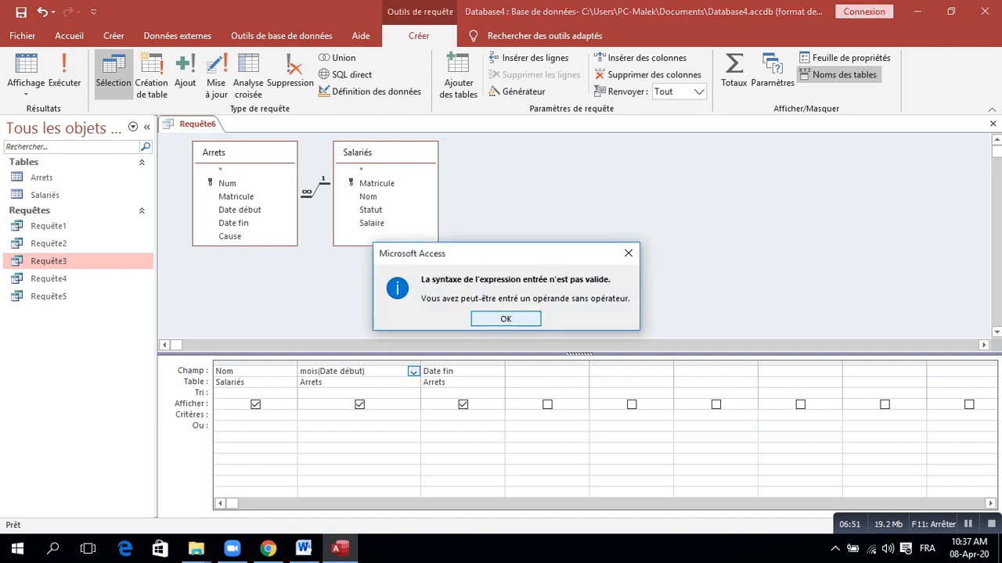
pyautogui.press('Return')
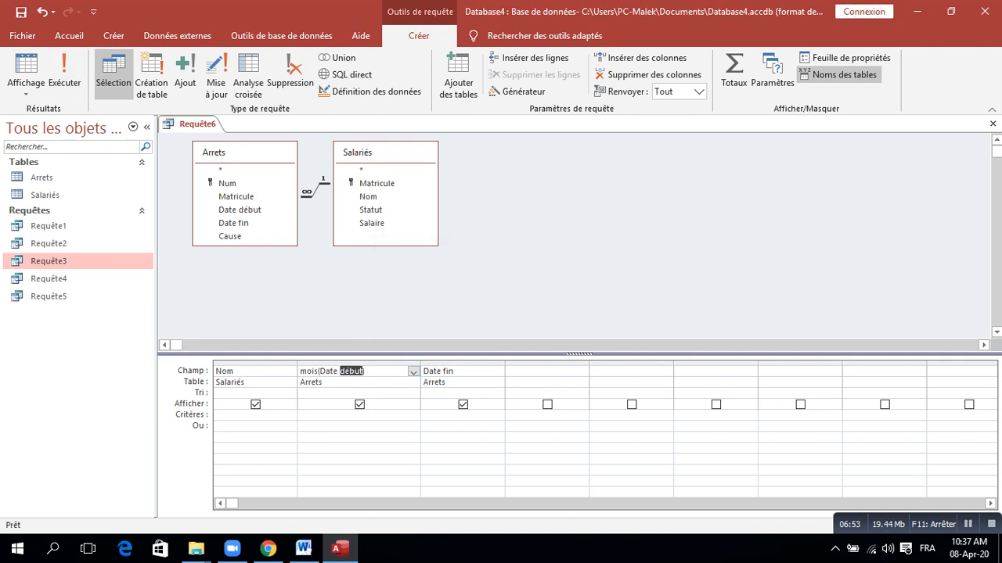
# - Correct the start-date expression to mois([Date début]) with square brackets around the field name, and run the query
pyautogui.click(319, 371)
pyautogui.write('([')
pyautogui.write(']')
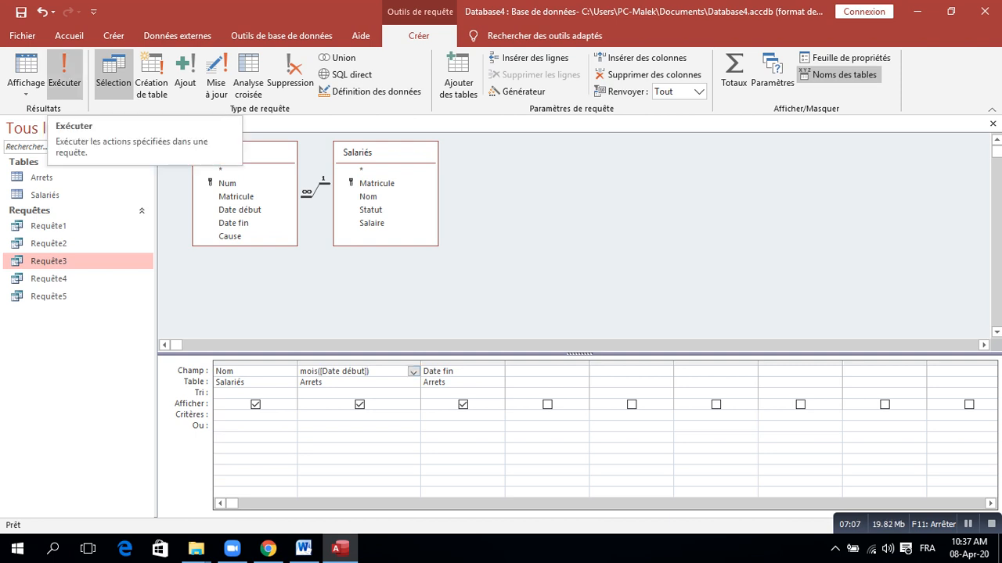
pyautogui.click(64, 75)
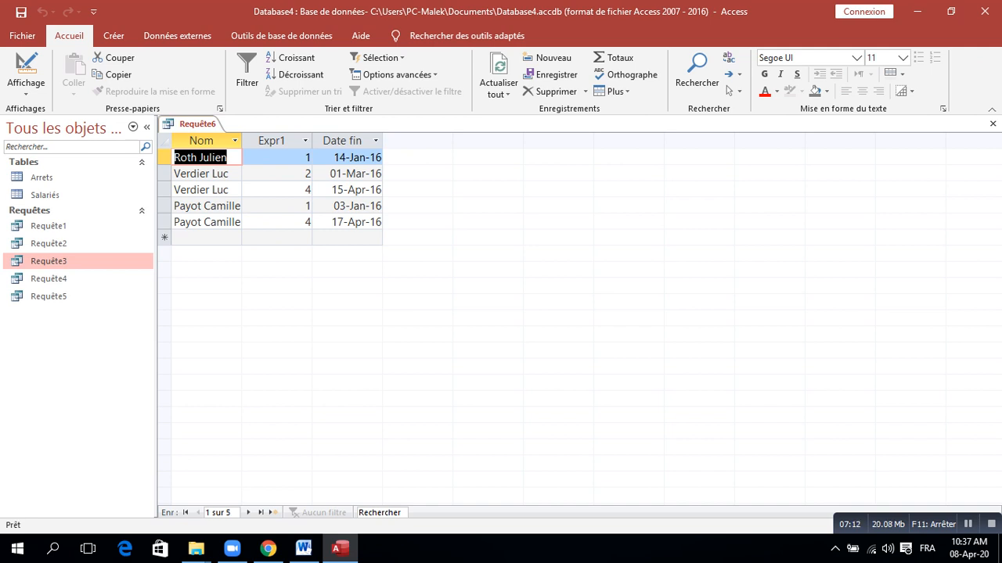
# - Return to design view and change the Date fin field to mois([Date fin])
pyautogui.click(25, 69)
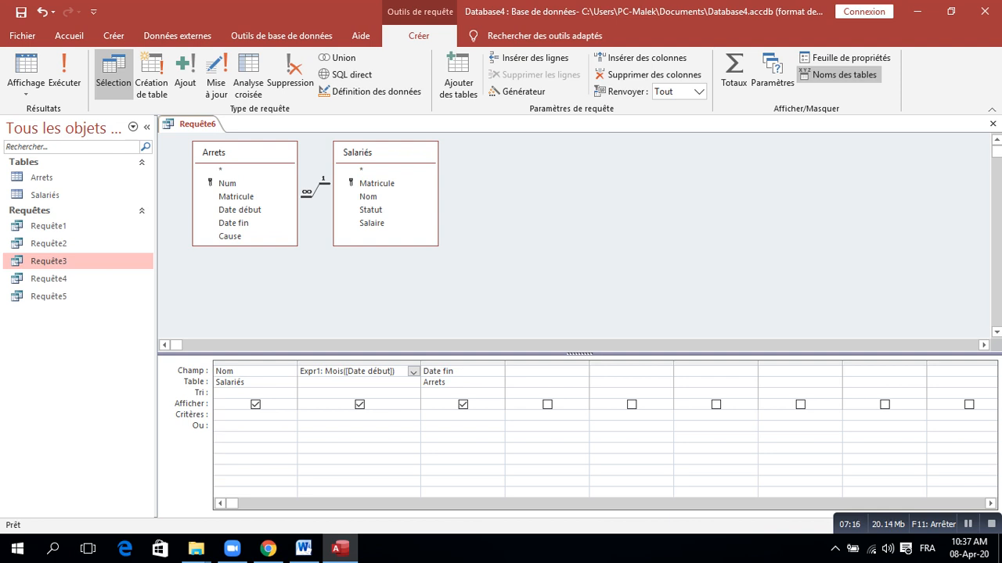
pyautogui.click(424, 371)
pyautogui.write('mois')
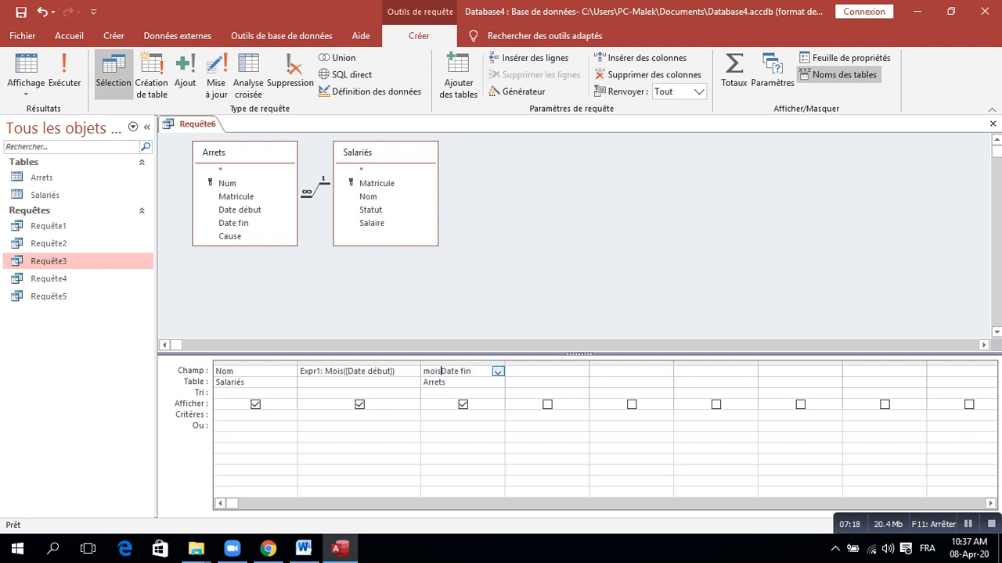
pyautogui.write(':')
pyautogui.write('[')
pyautogui.write('])')
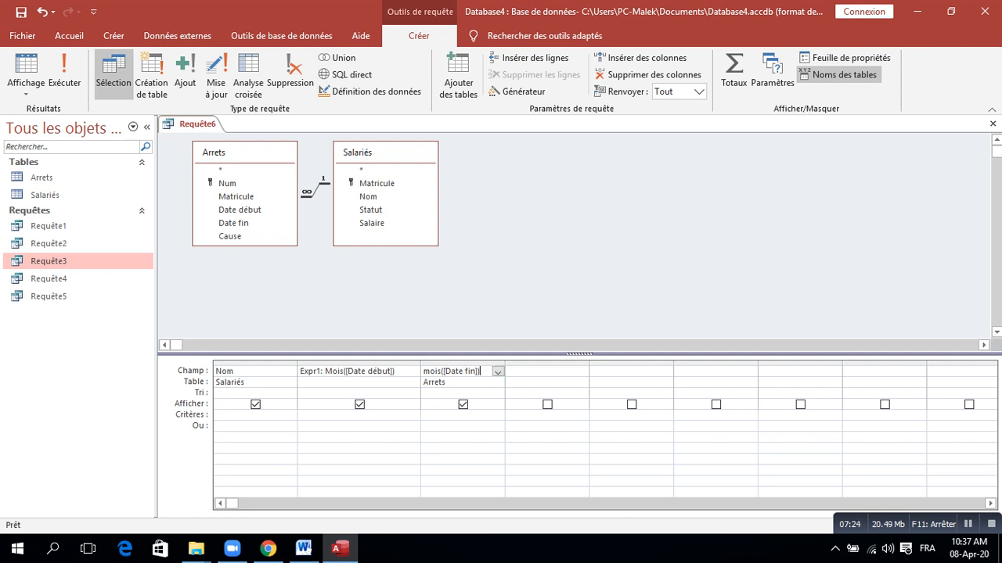
# - Enlarge the design grid, widen the Expr1 column and make its expression MonthName(Mois([Date début]))
pyautogui.moveTo(579, 354); pyautogui.dragTo(579, 277)
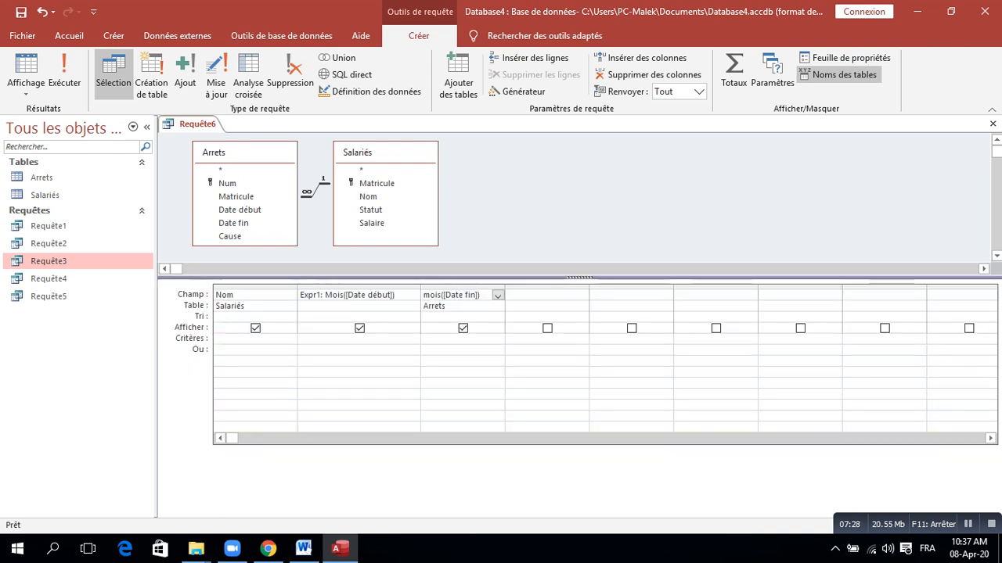
pyautogui.click(321, 295)
pyautogui.write('monthnam')
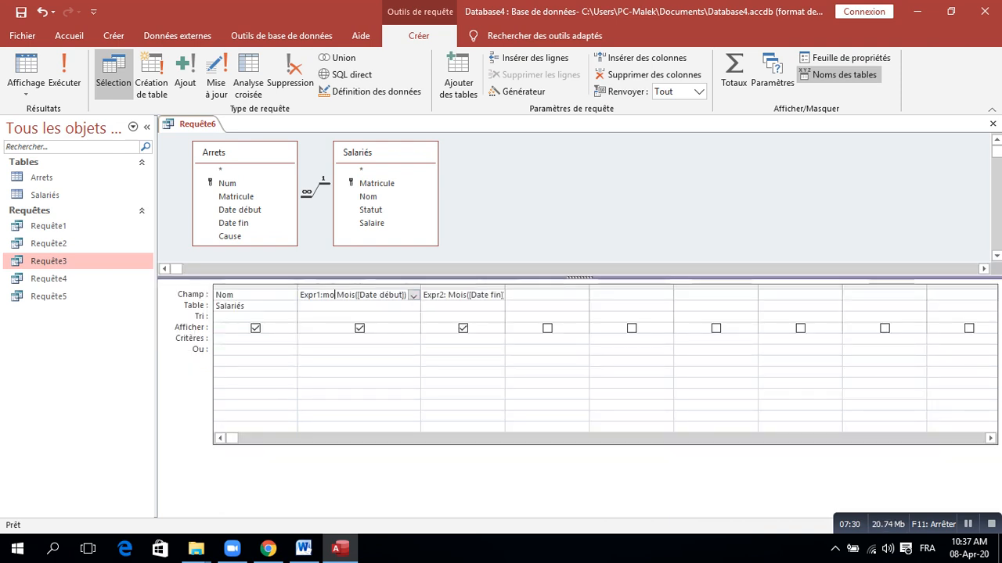
pyautogui.write('e(')
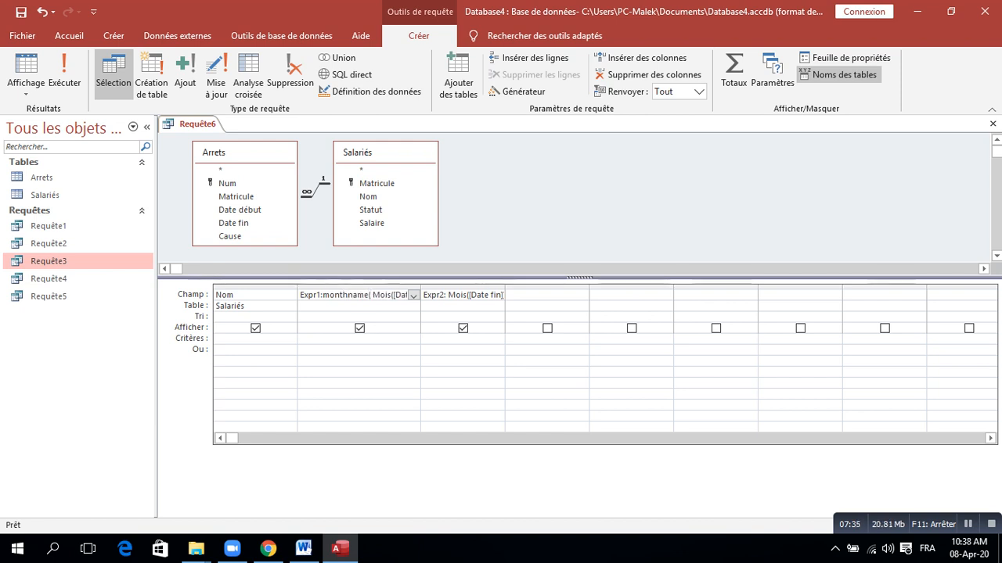
pyautogui.moveTo(420, 287); pyautogui.dragTo(549, 287)
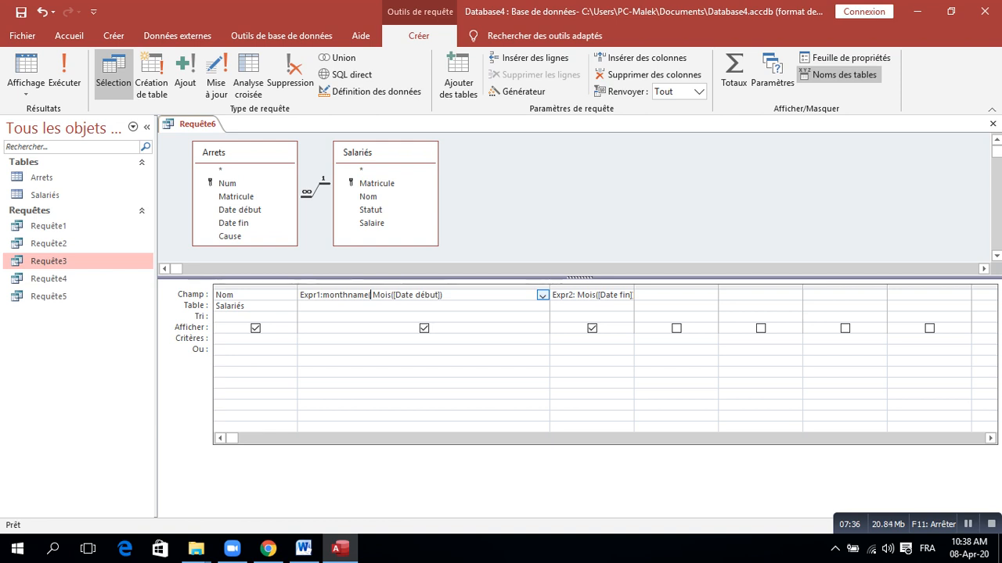
pyautogui.write(')')
# - Widen the Expr2 column, make its expression monthname(Mois([Date fin])) and run the query
pyautogui.moveTo(634, 288); pyautogui.dragTo(704, 287)
pyautogui.click(577, 295)
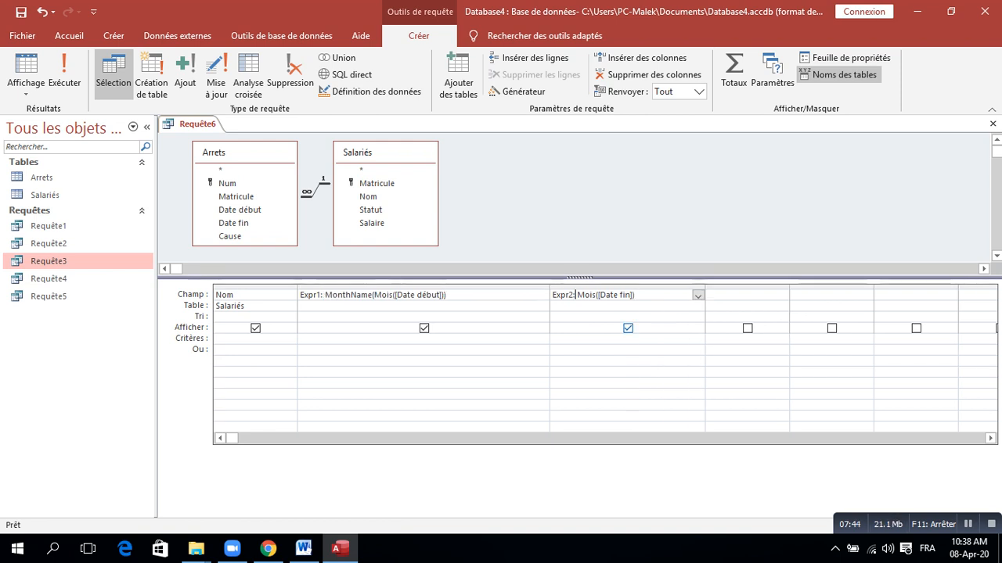
pyautogui.write('monthna')
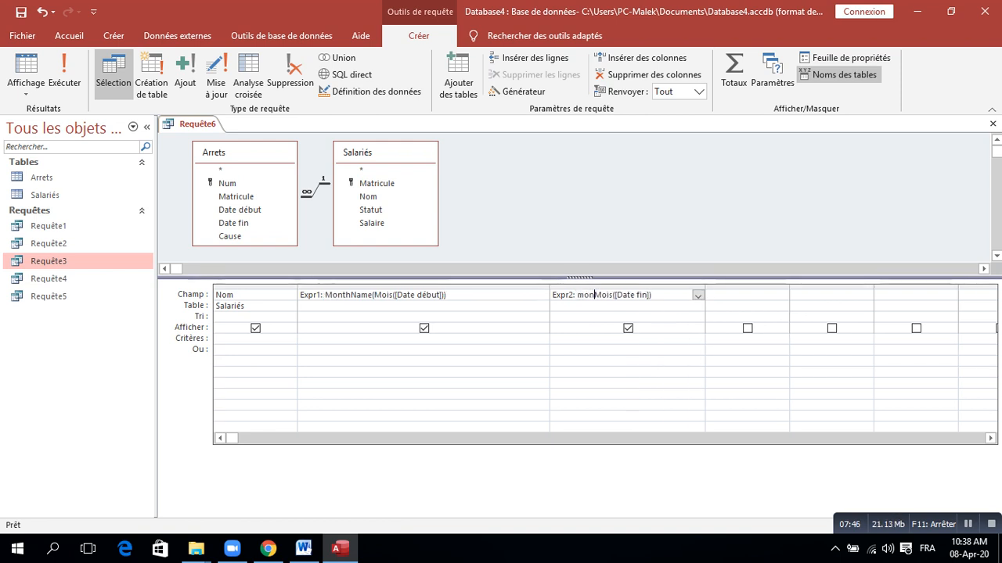
pyautogui.write('me')
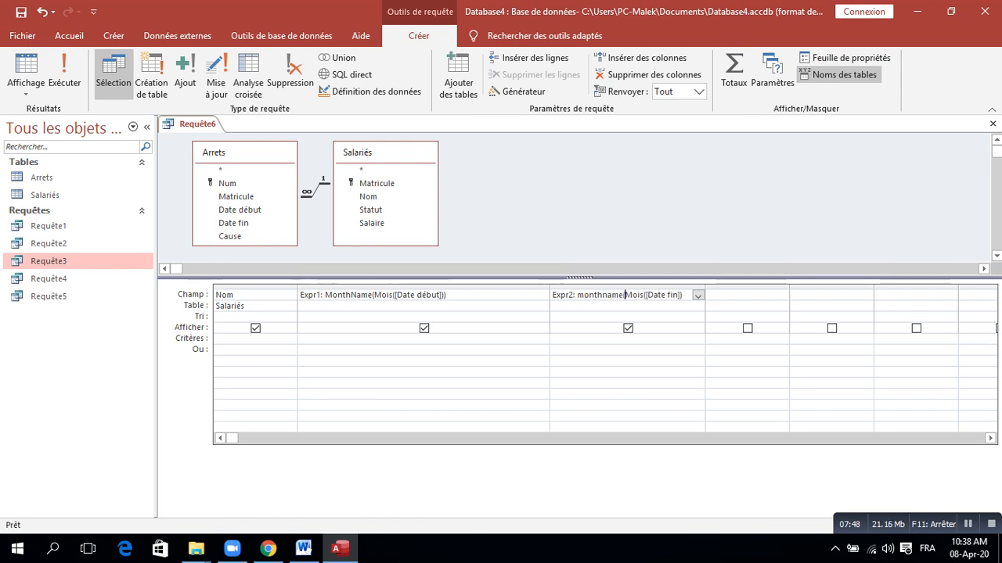
pyautogui.write('(')
pyautogui.click(685, 295)
pyautogui.write(')')
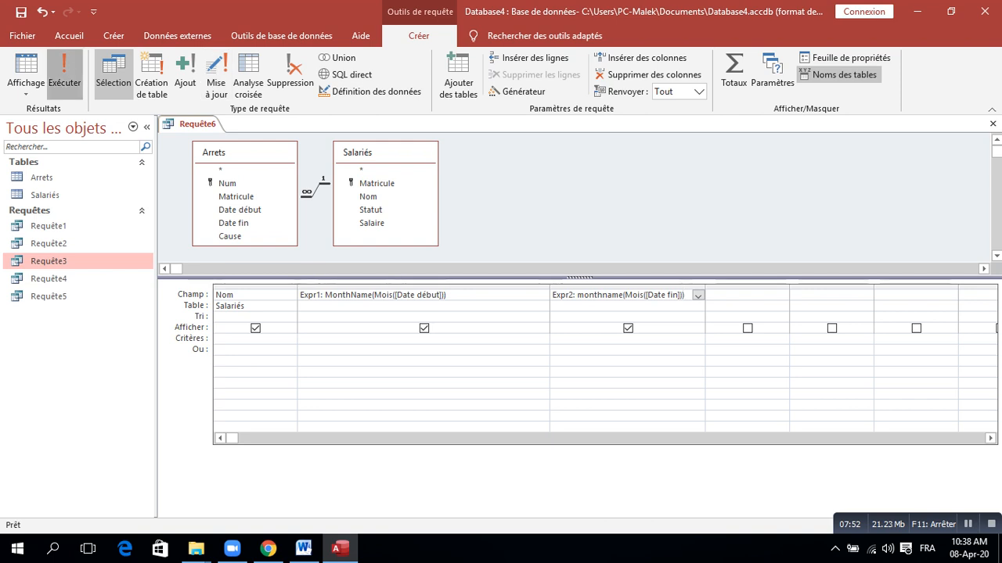
pyautogui.click(65, 72)
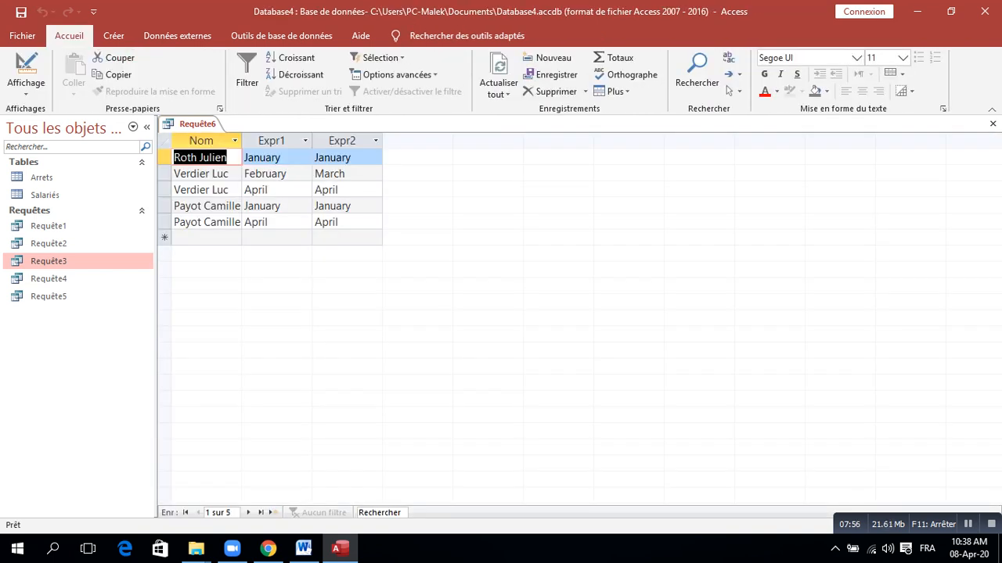
# - Close the month-name query and save it as Requête6
pyautogui.rightClick(188, 122)
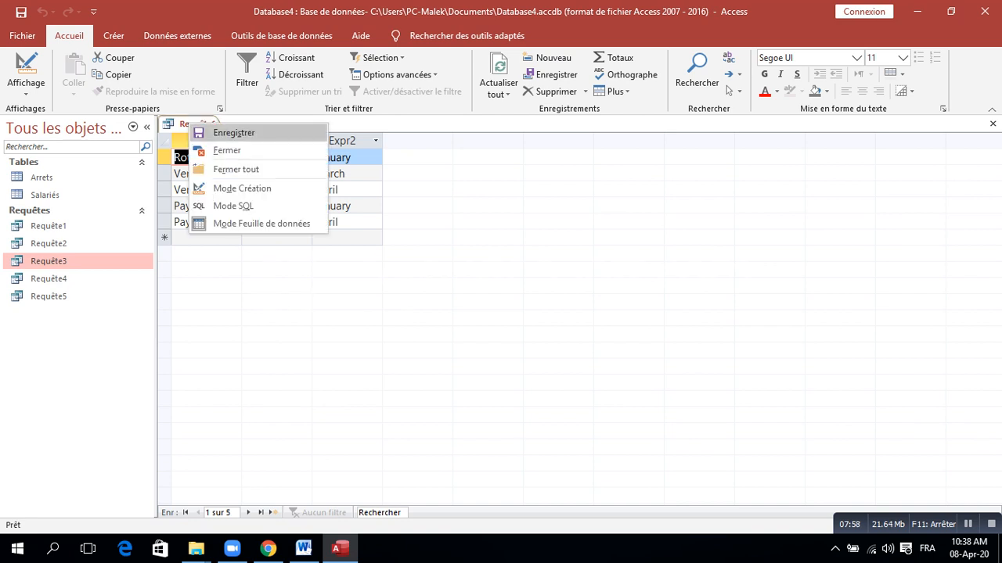
pyautogui.click(226, 151)
pyautogui.press('Return')
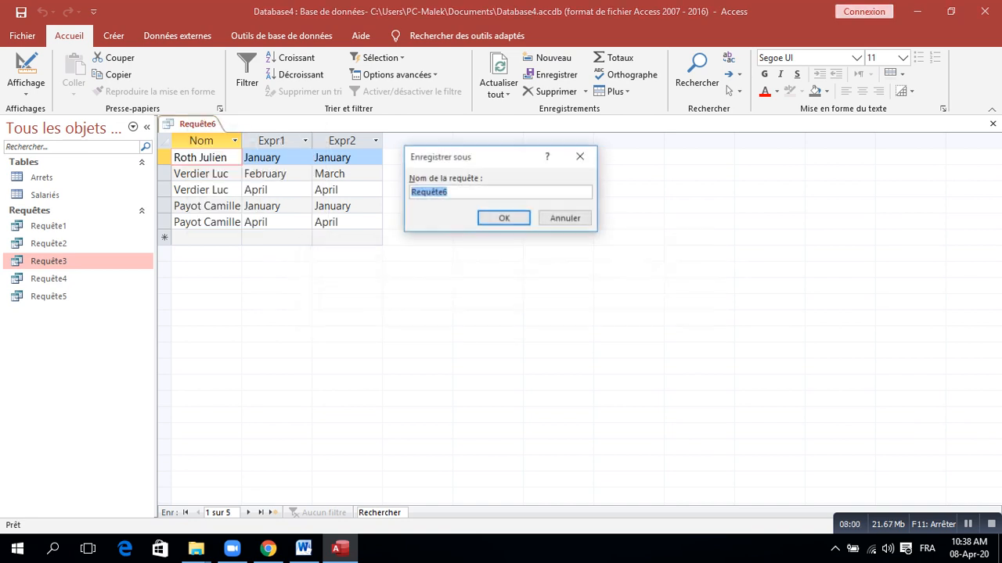
pyautogui.press('Return')
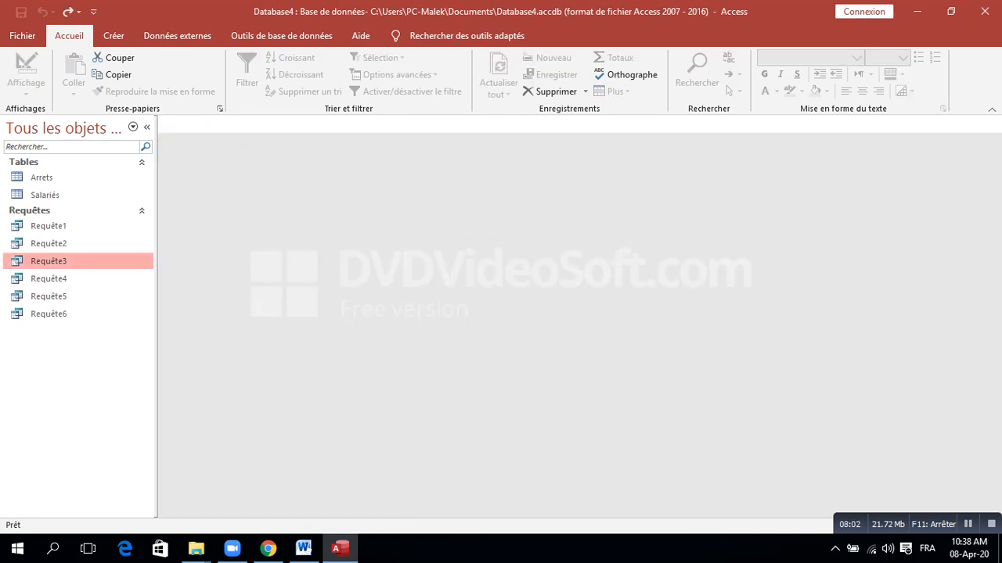
# - Read request 7 in Word, switch back to Access and create a new design-view query with the Arrets and Salariés tables
pyautogui.click(304, 548)
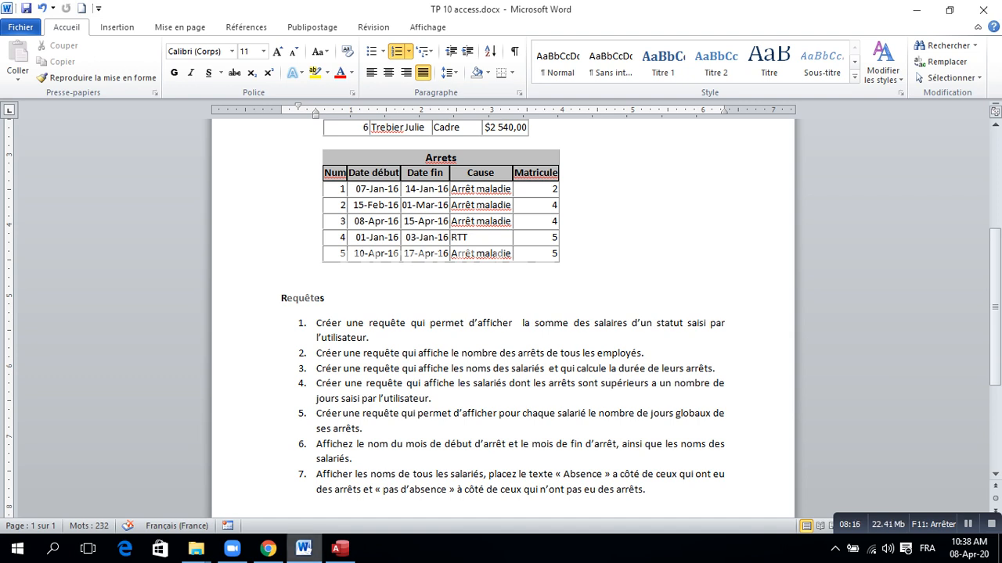
pyautogui.click(341, 548)
pyautogui.click(113, 35)
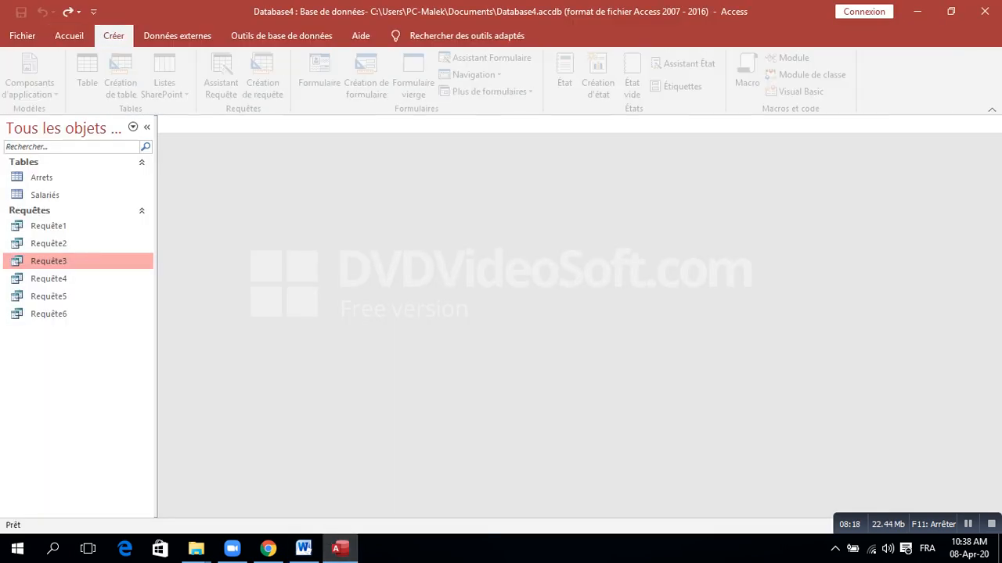
pyautogui.click(268, 75)
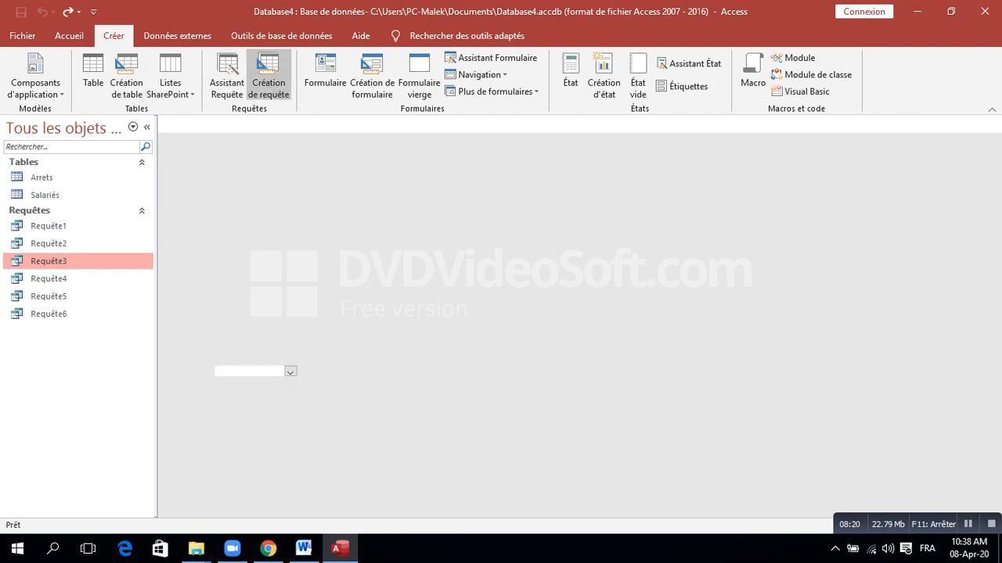
pyautogui.doubleClick(403, 211)
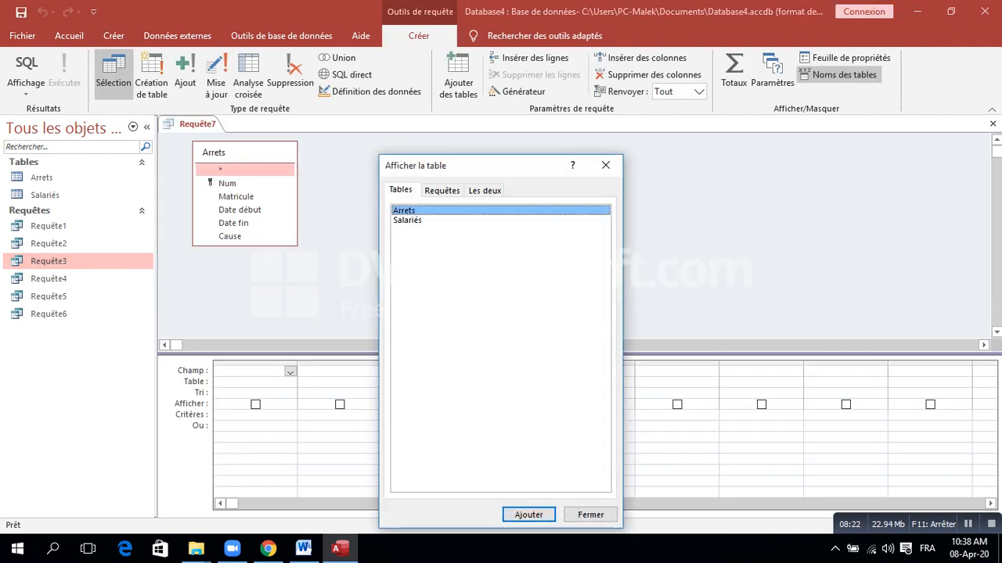
pyautogui.doubleClick(407, 221)
pyautogui.click(605, 165)
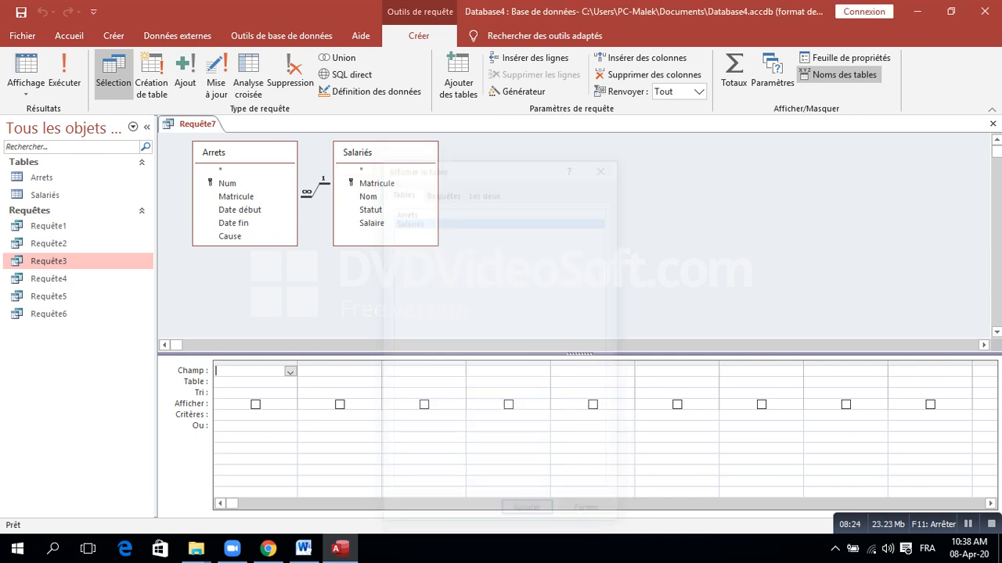
# - Enlarge the design grid and set the join to include all Salariés records and only the matching Arrets records
pyautogui.moveTo(579, 353); pyautogui.dragTo(579, 271)
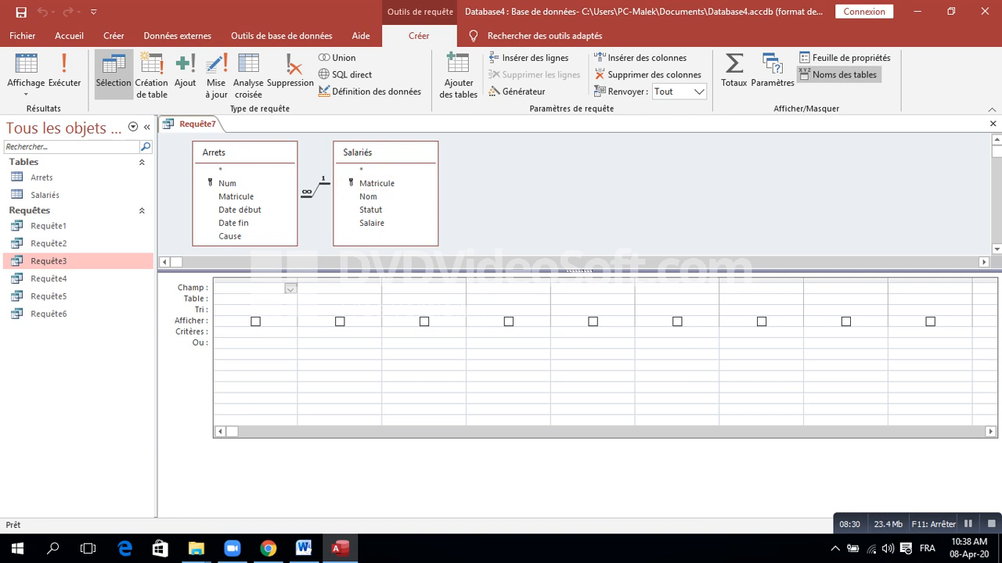
pyautogui.doubleClick(316, 190)
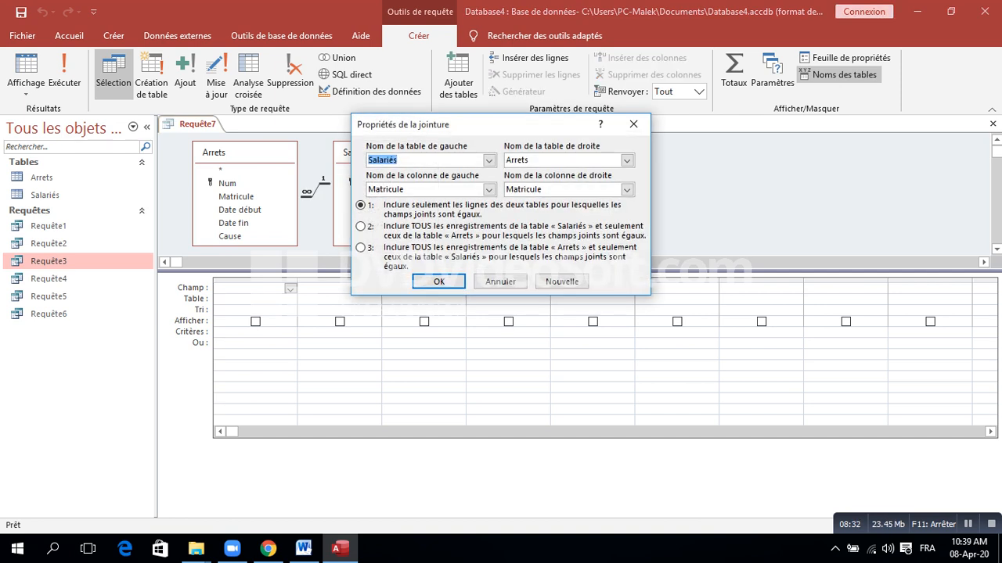
pyautogui.click(361, 227)
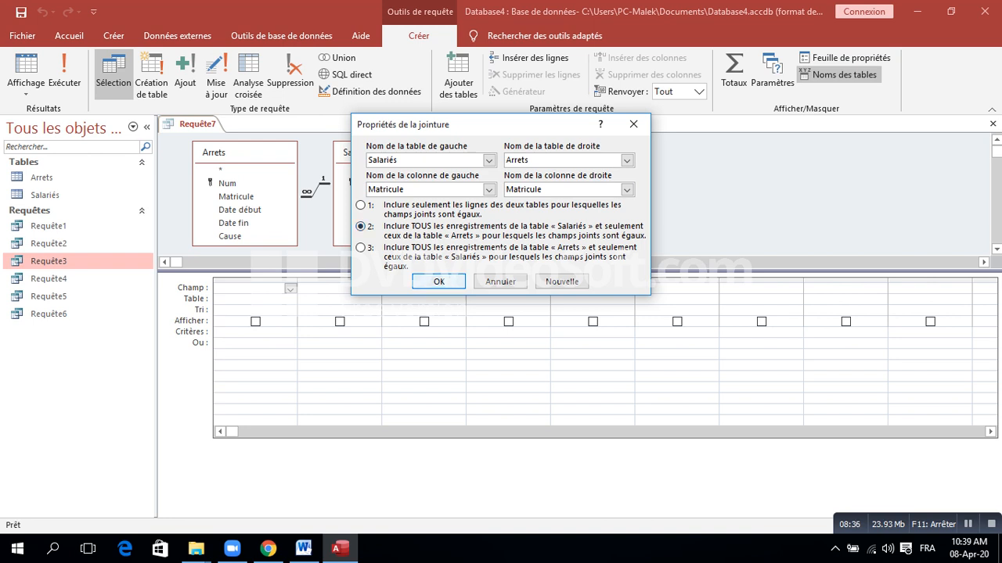
pyautogui.click(438, 282)
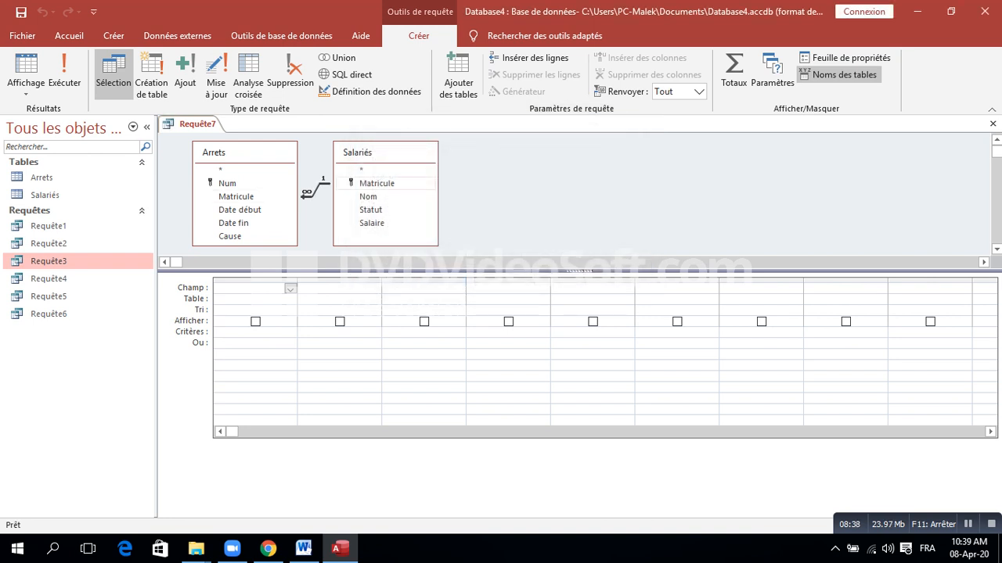
# - Add Nom from Salariés and Num from Arrets to the grid, and run the query
pyautogui.doubleClick(368, 197)
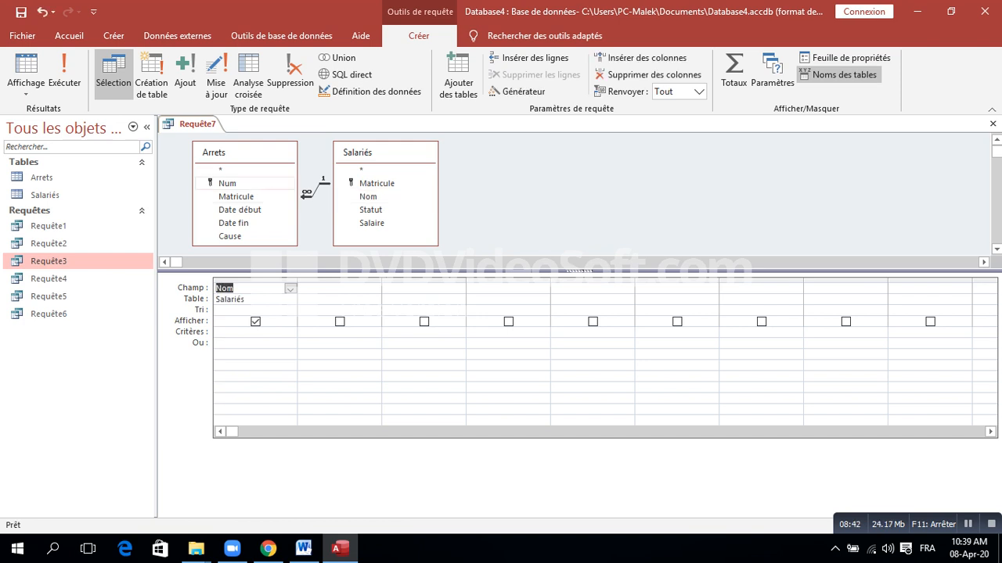
pyautogui.doubleClick(227, 183)
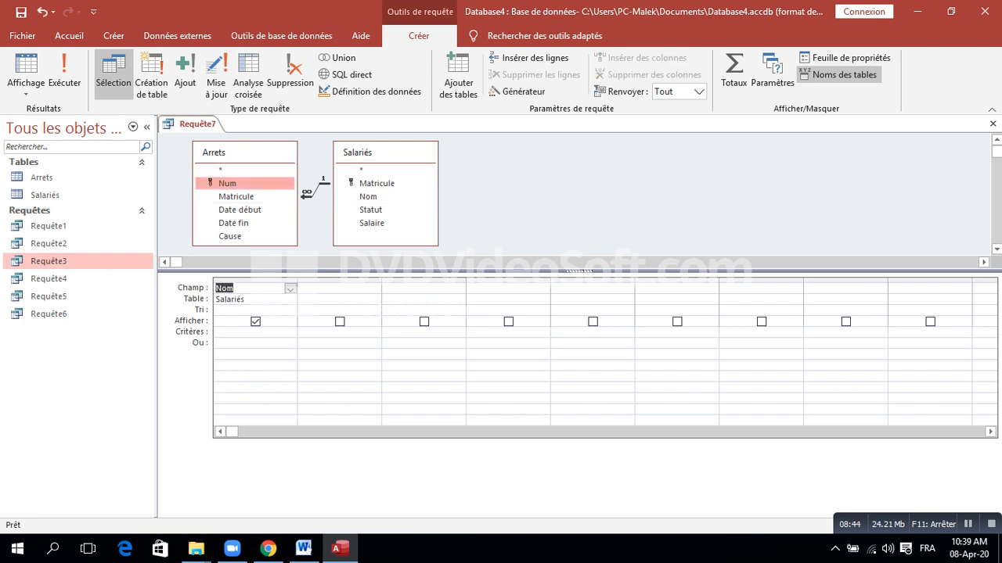
pyautogui.click(64, 74)
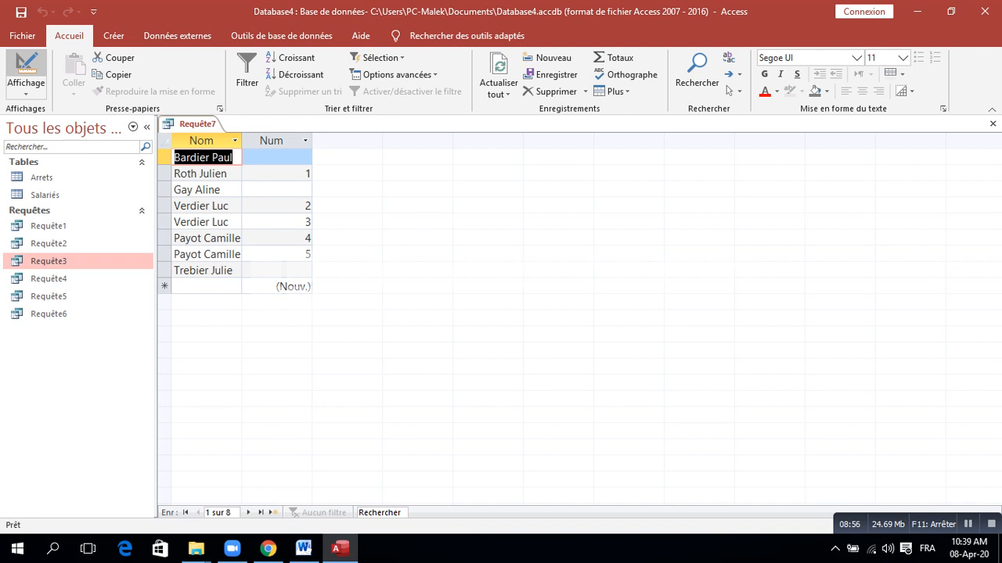
# - Return to design view, start a vraifaux( expression in the third grid column and widen that column
pyautogui.click(26, 69)
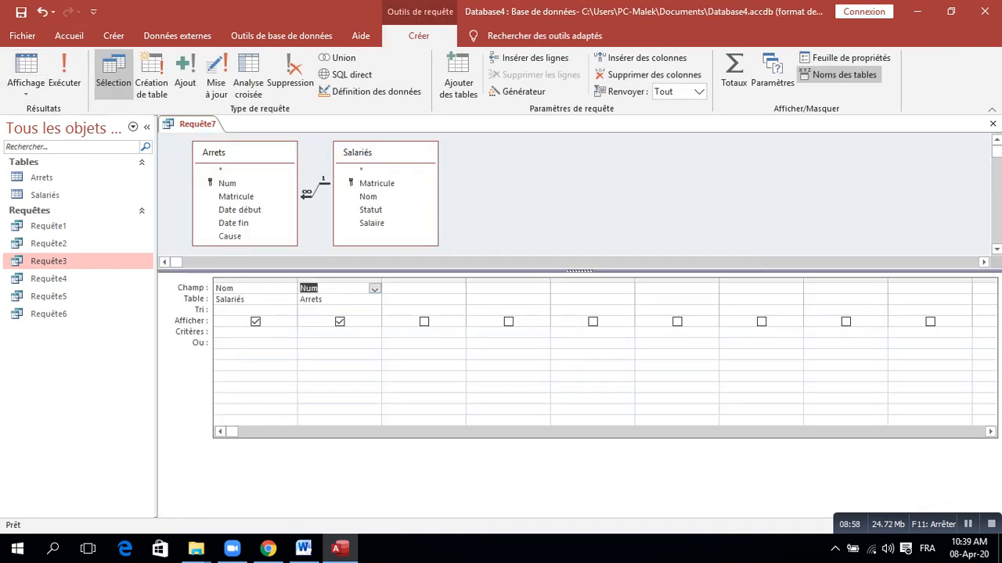
pyautogui.click(458, 288)
pyautogui.write('vraifaux(')
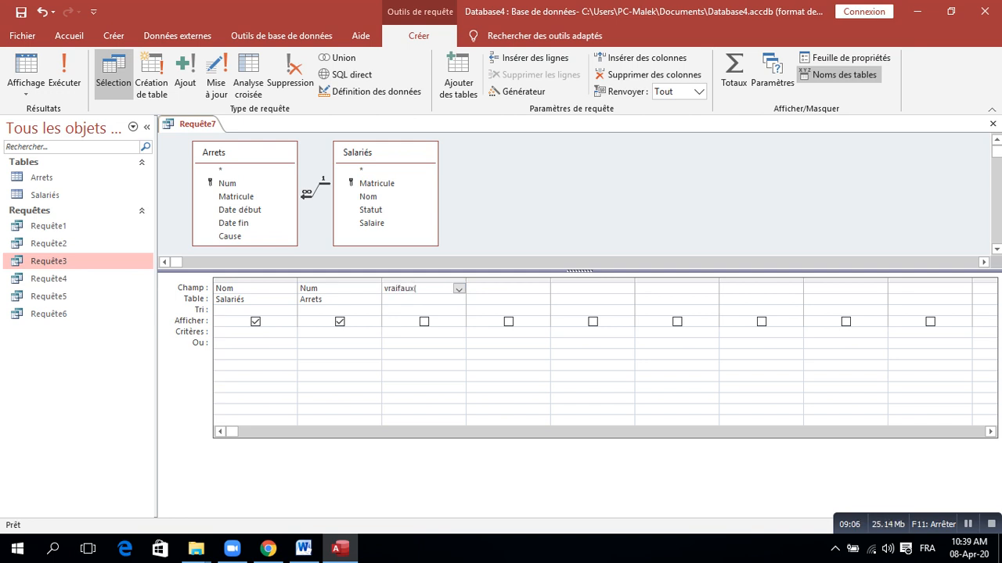
pyautogui.moveTo(466, 281); pyautogui.dragTo(559, 280)
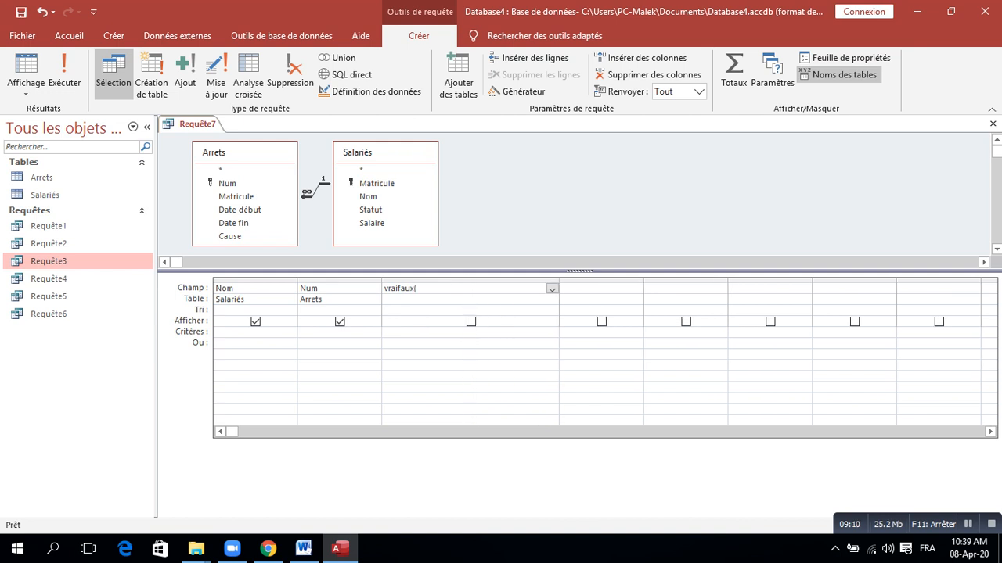
# - Clear the unfinished vraifaux expression from the third grid column
pyautogui.press('Return')
pyautogui.press('Return')
pyautogui.write('(')
pyautogui.press('BackSpace')
pyautogui.press('BackSpace')
pyautogui.press('BackSpace')
pyautogui.press('BackSpace')
pyautogui.press('BackSpace')
pyautogui.press('BackSpace')
pyautogui.press('BackSpace')
pyautogui.press('BackSpace')
pyautogui.press('BackSpace')
pyautogui.press('BackSpace')
pyautogui.click(306, 289)
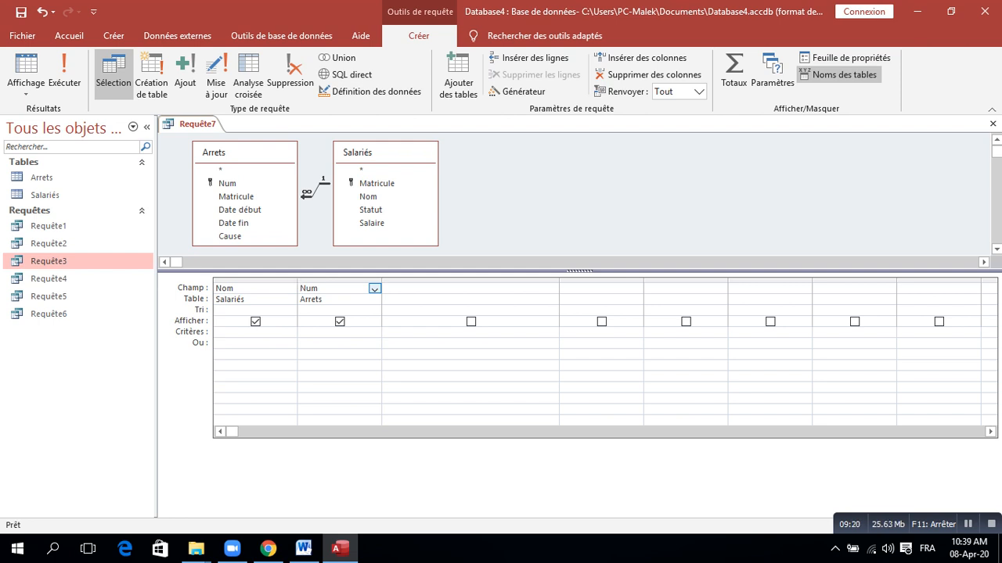
# - Begin the third column's expression as vraifaux([Num]=""; to test for an empty Num
pyautogui.click(407, 288)
pyautogui.write('vr')
pyautogui.write('aifaux')
pyautogui.write('(')
pyautogui.write('(')
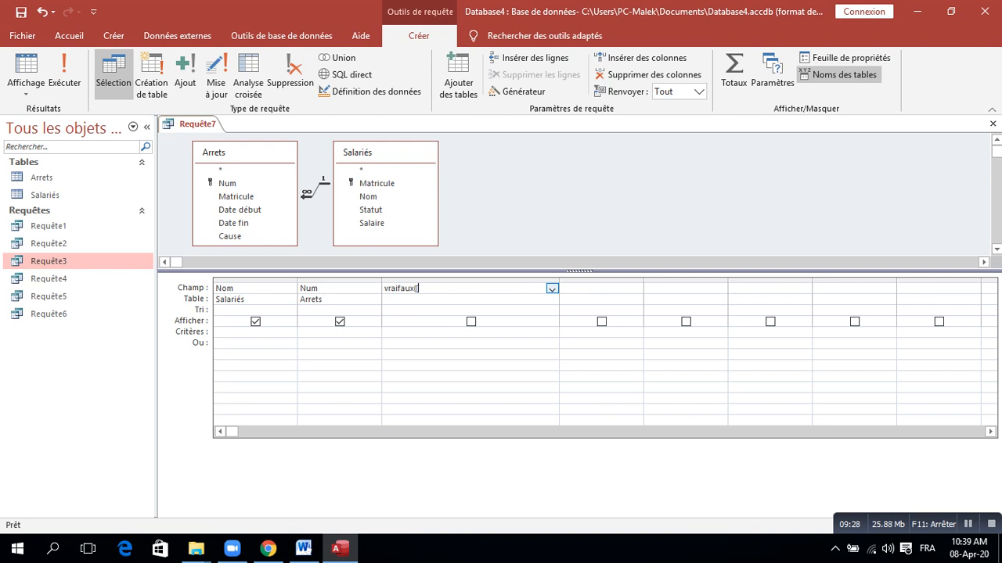
pyautogui.write('[Num]="";')
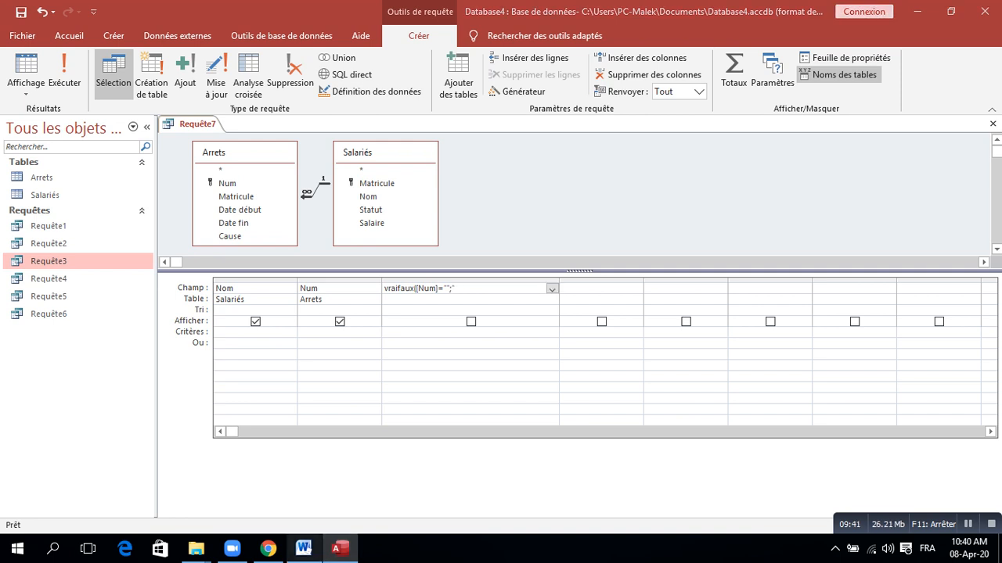
# - Copy "pas d'absence" from request 7 in Word and paste it in Access as the expression's quoted true result
pyautogui.click(304, 548)
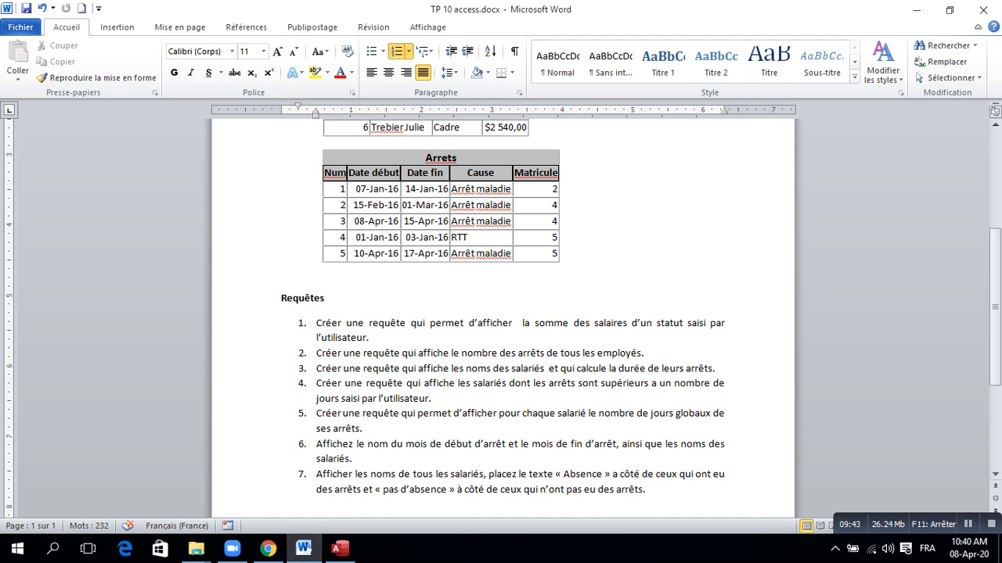
pyautogui.moveTo(448, 489); pyautogui.dragTo(383, 489)
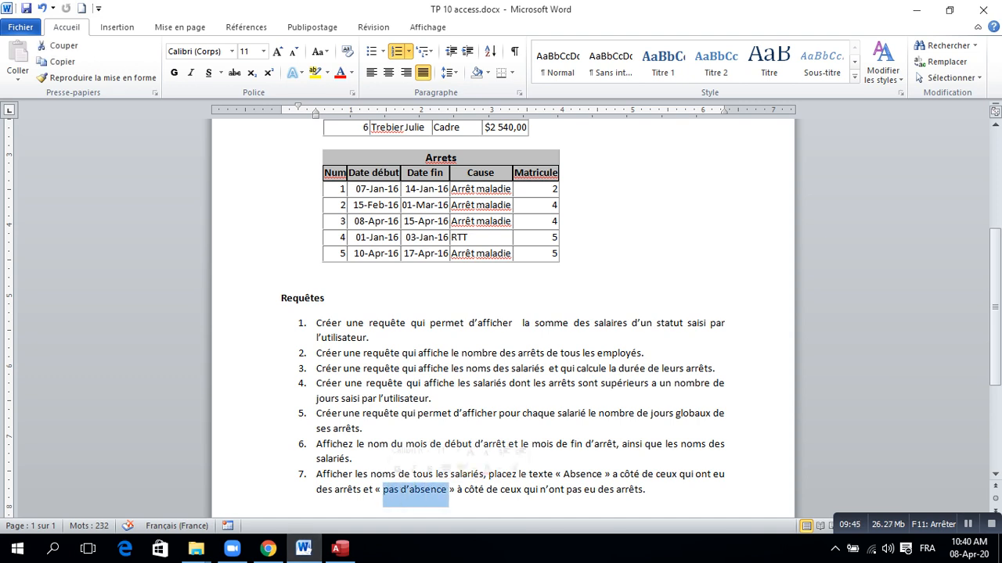
pyautogui.hotkey('ctrl', 'c')
pyautogui.click(339, 548)
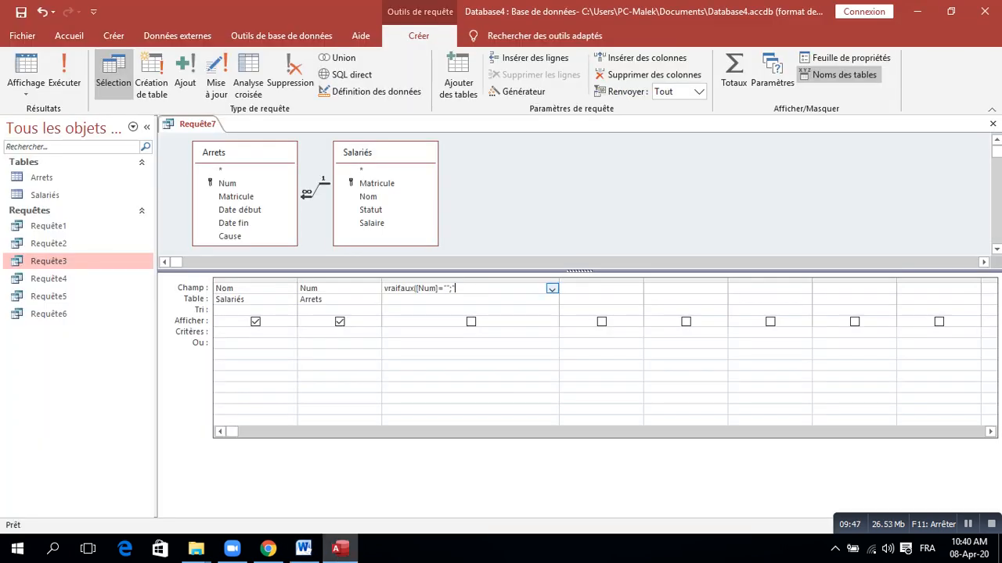
pyautogui.hotkey('ctrl', 'v')
pyautogui.write('"')
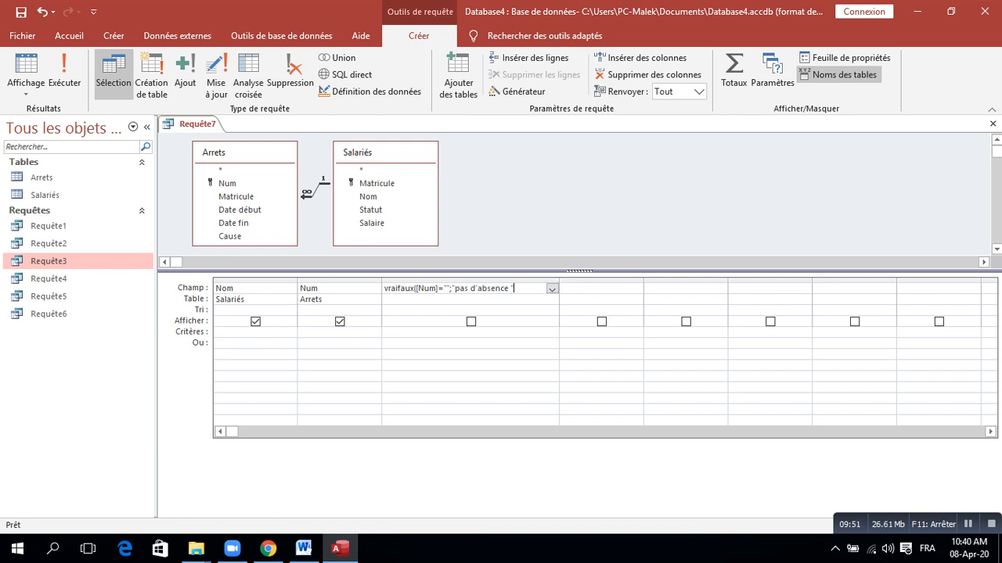
# - Complete the expression with "Abs" as the false result and run the query
pyautogui.write(';"Abs')
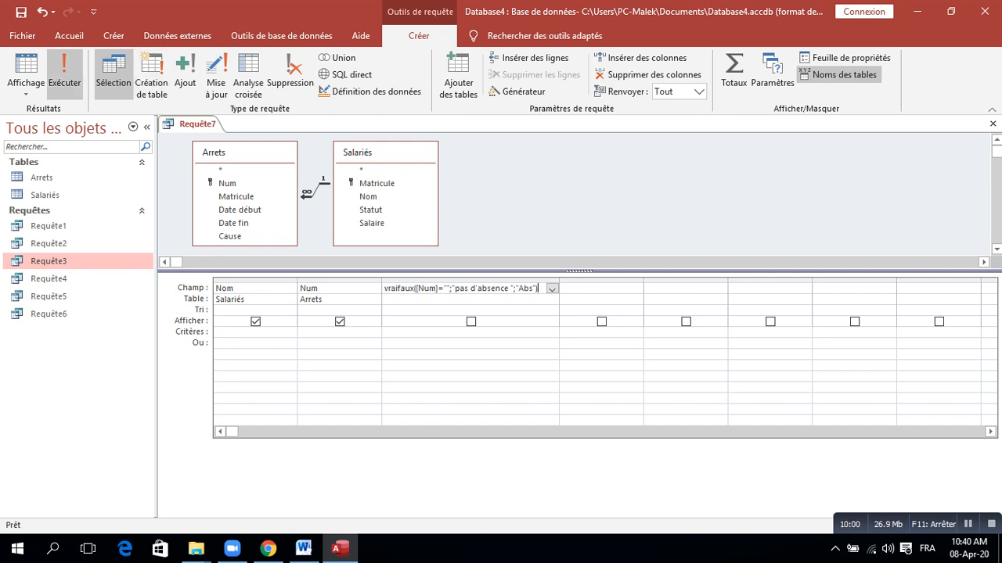
pyautogui.click(64, 78)
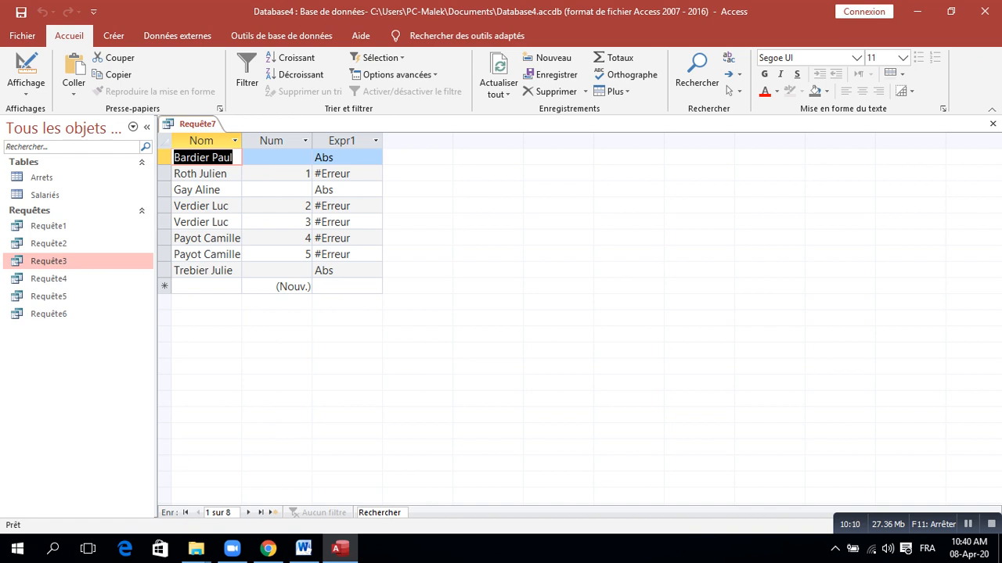
# - Change the expression's condition to EstNull([Num]), hide Num from the results and rerun the query
pyautogui.click(26, 69)
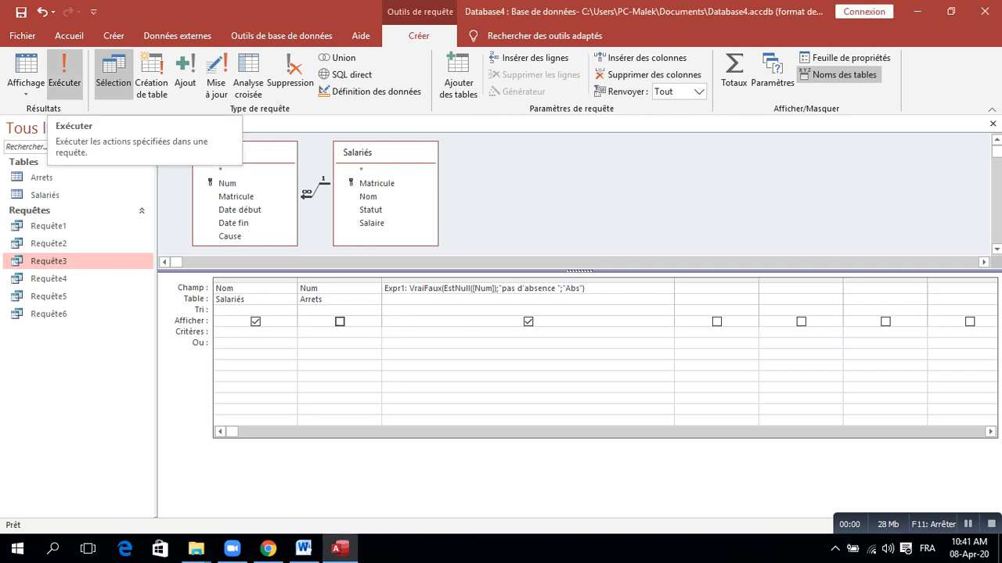
pyautogui.click(64, 78)
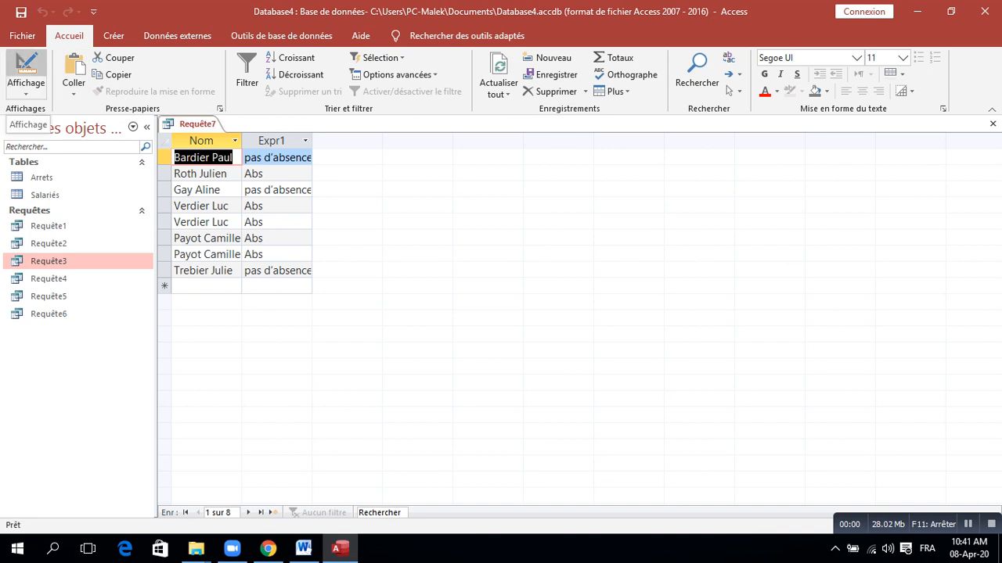
# - Change the expression's result texts to "pas d'arrets" and "Arret", and run the query
pyautogui.click(26, 69)
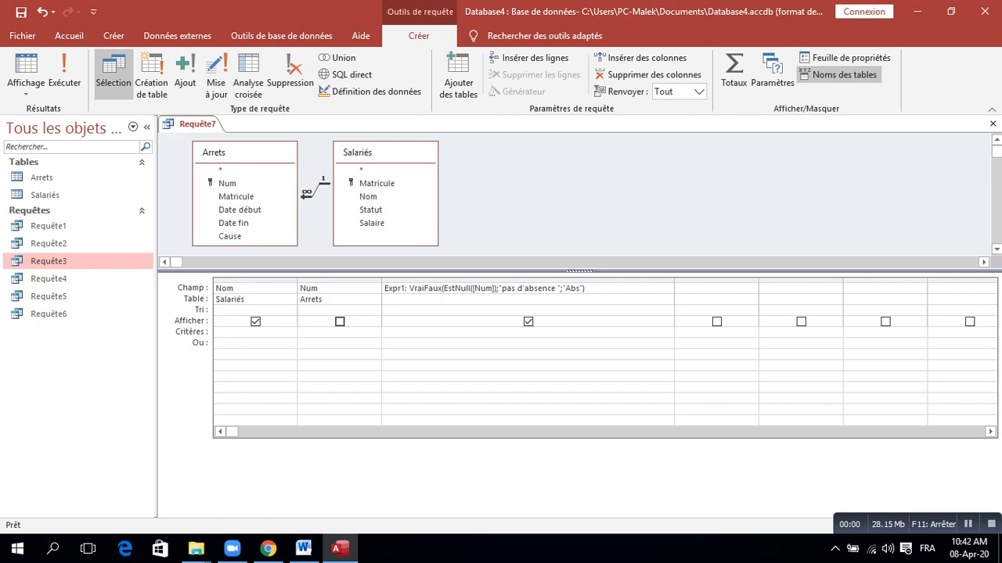
pyautogui.moveTo(557, 288); pyautogui.dragTo(525, 288)
pyautogui.write('arrets')
pyautogui.doubleClick(559, 288)
pyautogui.write('Arret')
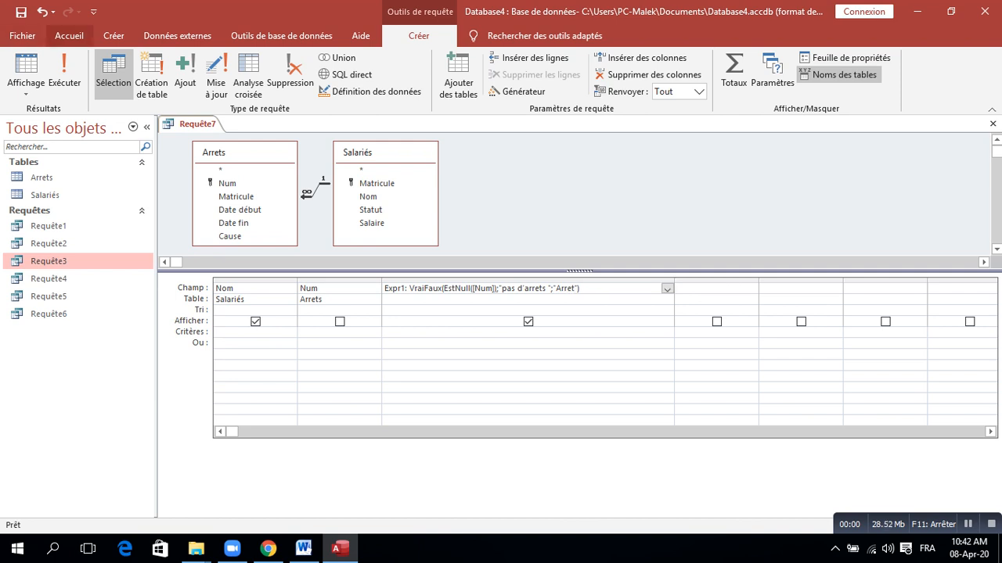
pyautogui.click(64, 75)
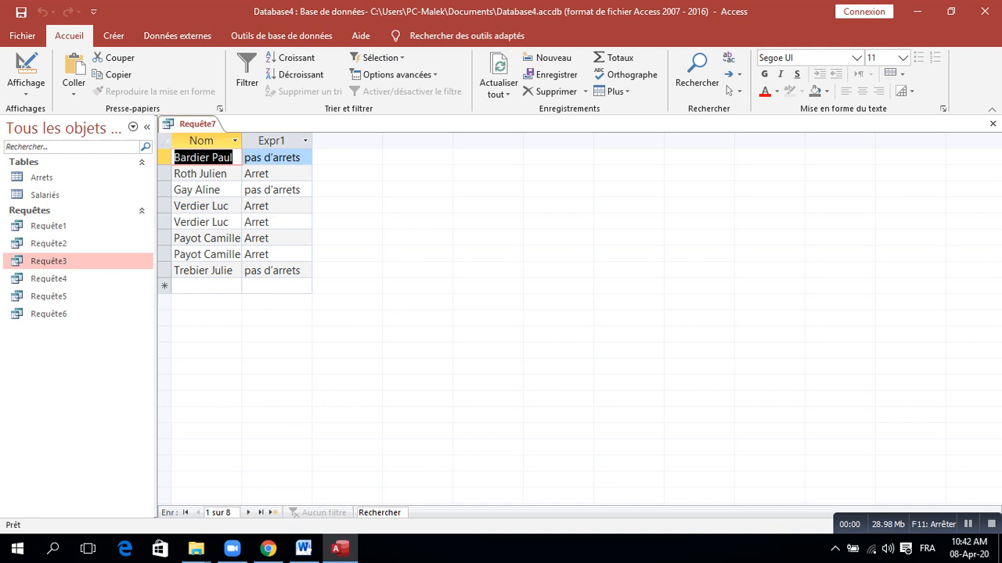
# - Add the totals row to the query design to group the records, and run the query
pyautogui.click(25, 69)
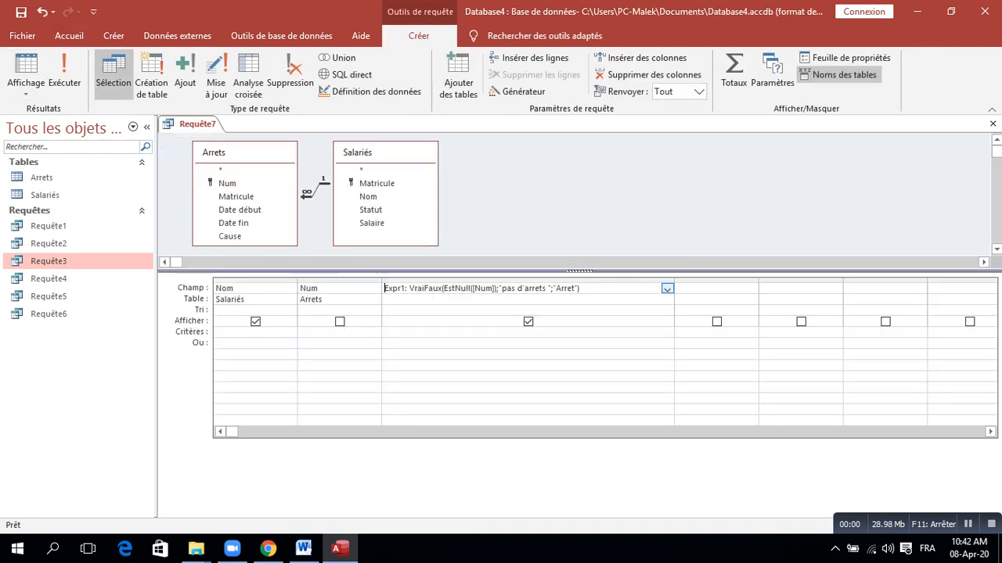
pyautogui.click(733, 74)
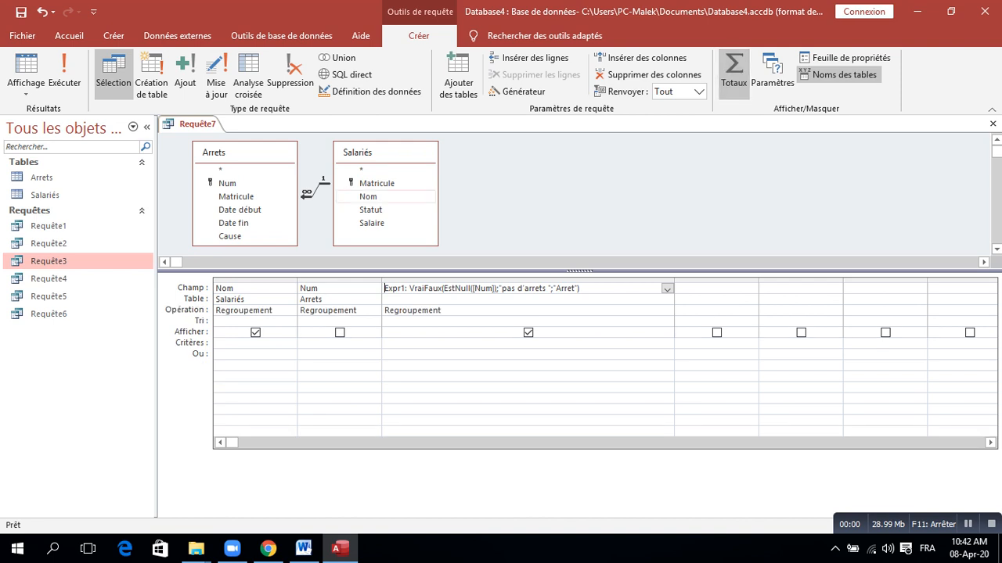
pyautogui.click(64, 75)
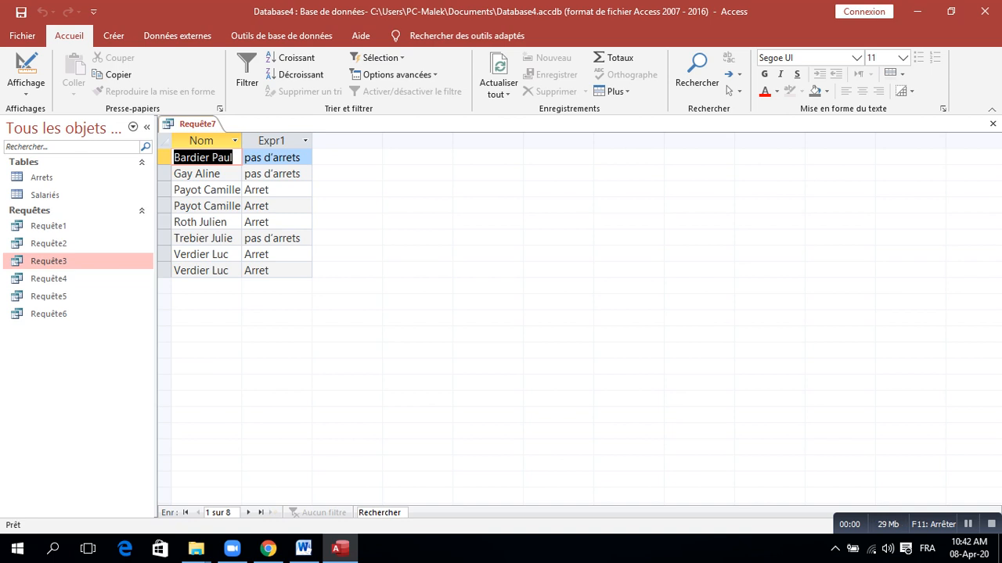
# - Set the Num column's totals operation to Où and rerun the query
pyautogui.click(26, 66)
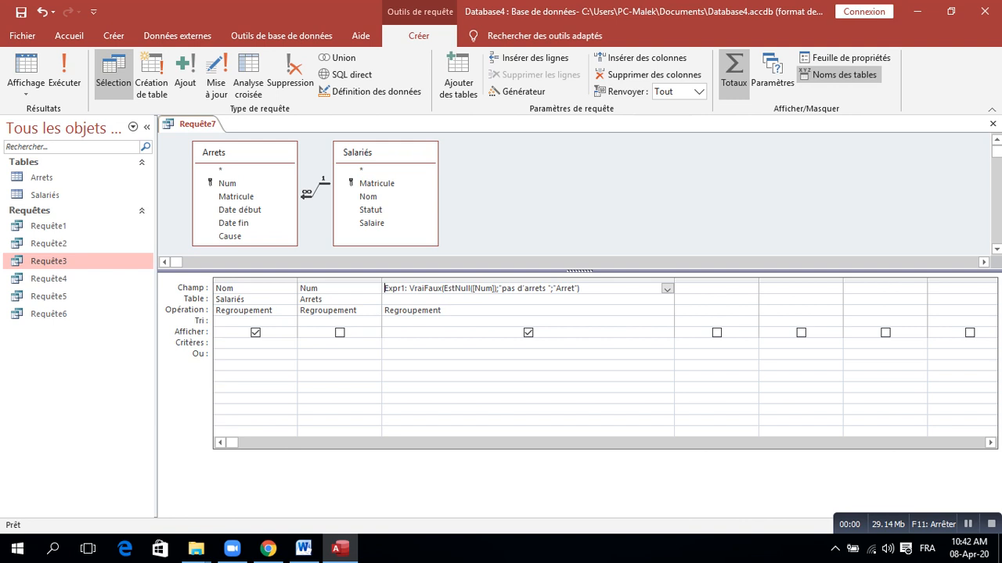
pyautogui.click(375, 311)
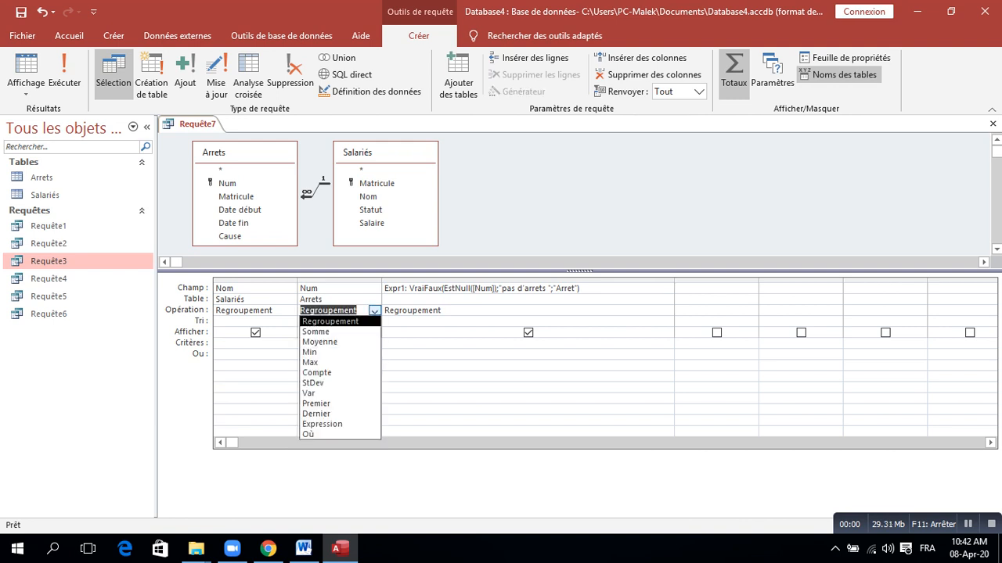
pyautogui.click(313, 433)
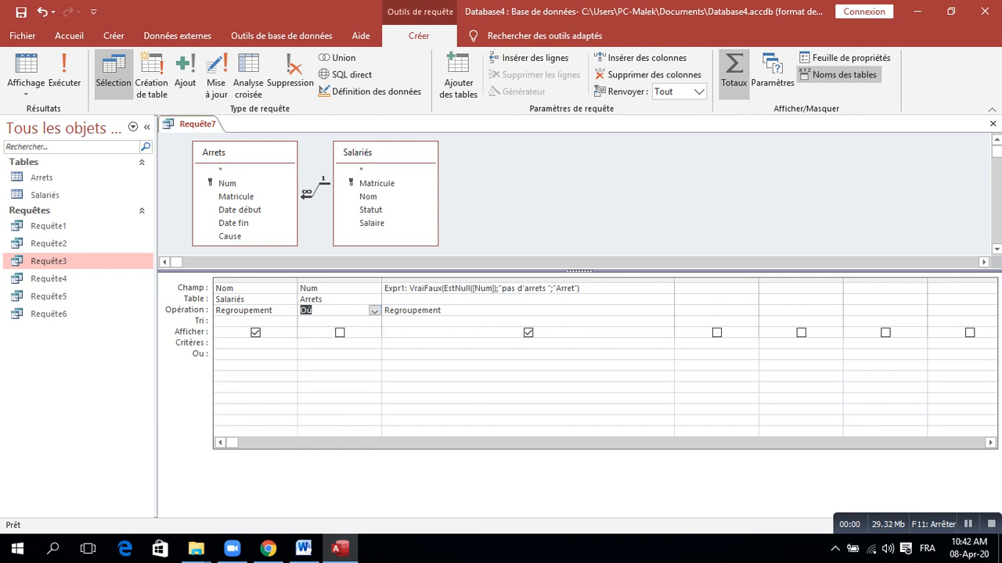
pyautogui.click(667, 311)
pyautogui.click(64, 78)
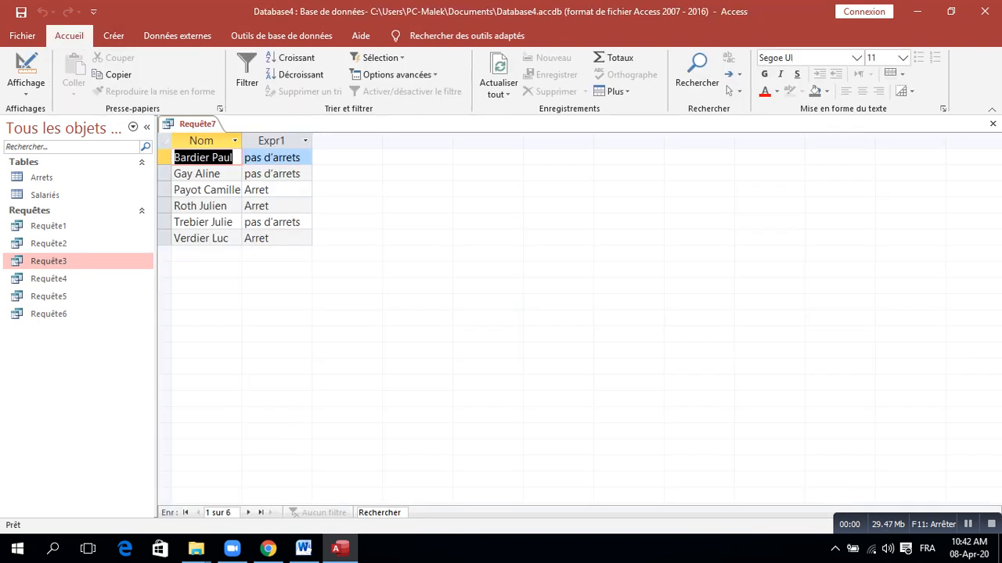